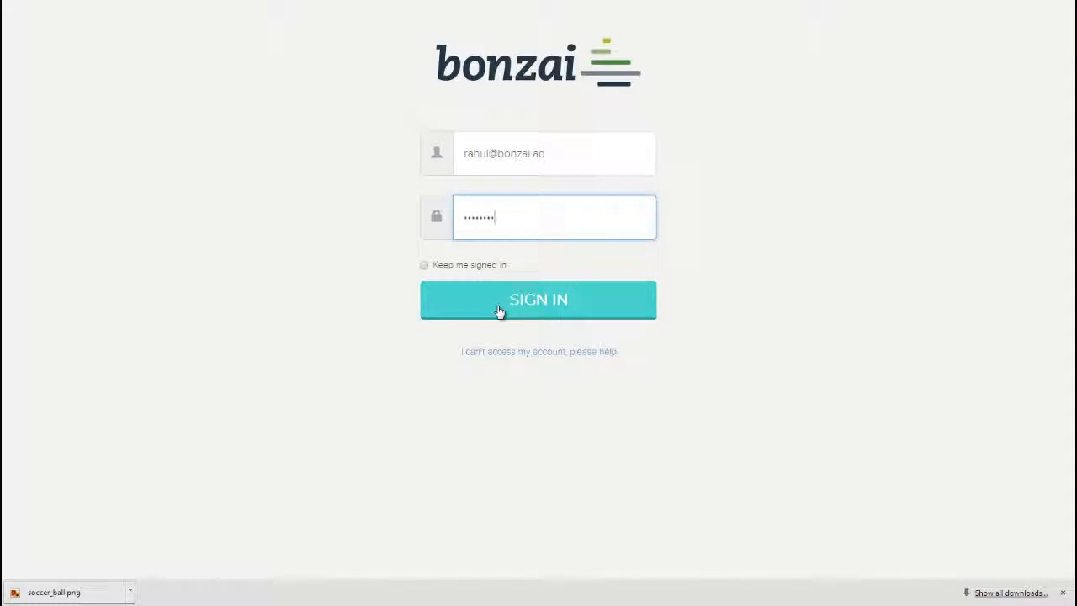
- Sign in to Bonzai with the account email and password
click(499, 312)
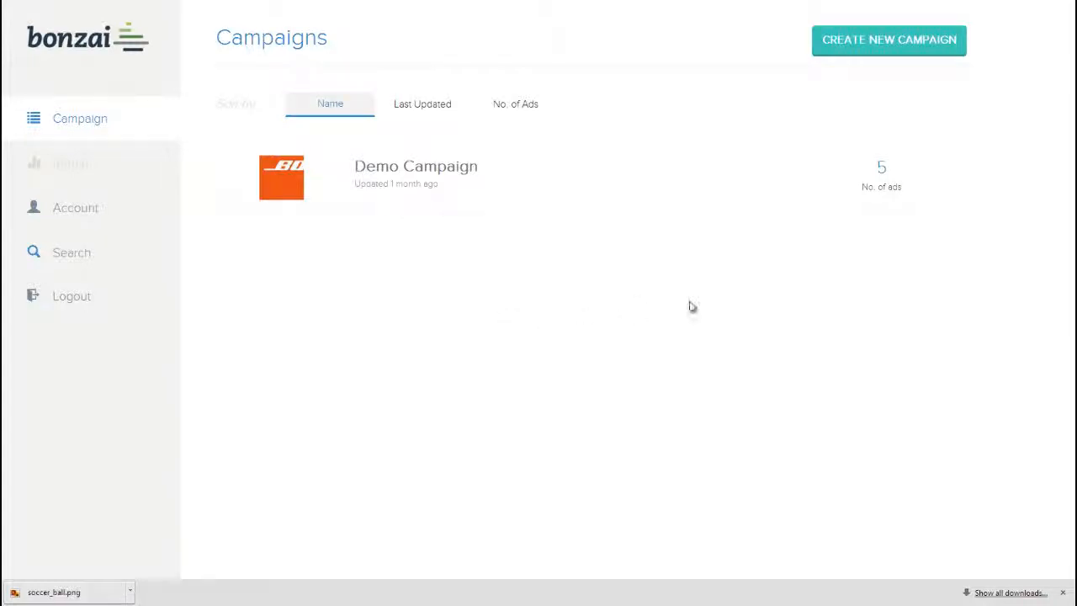
- Create a new campaign named Demo with Travel as its sector
click(826, 53)
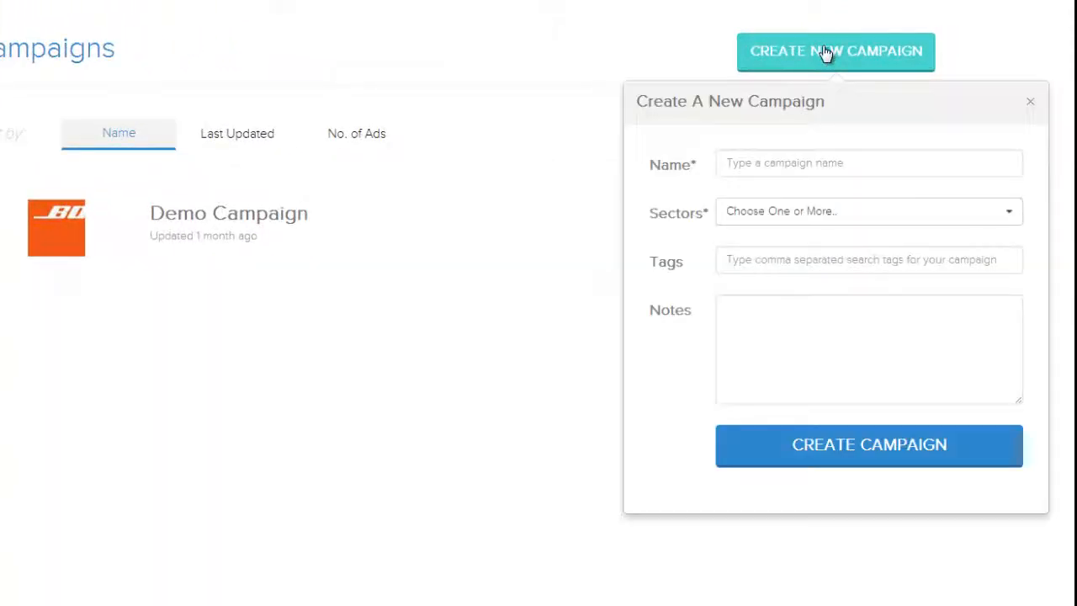
click(769, 165)
text(b)
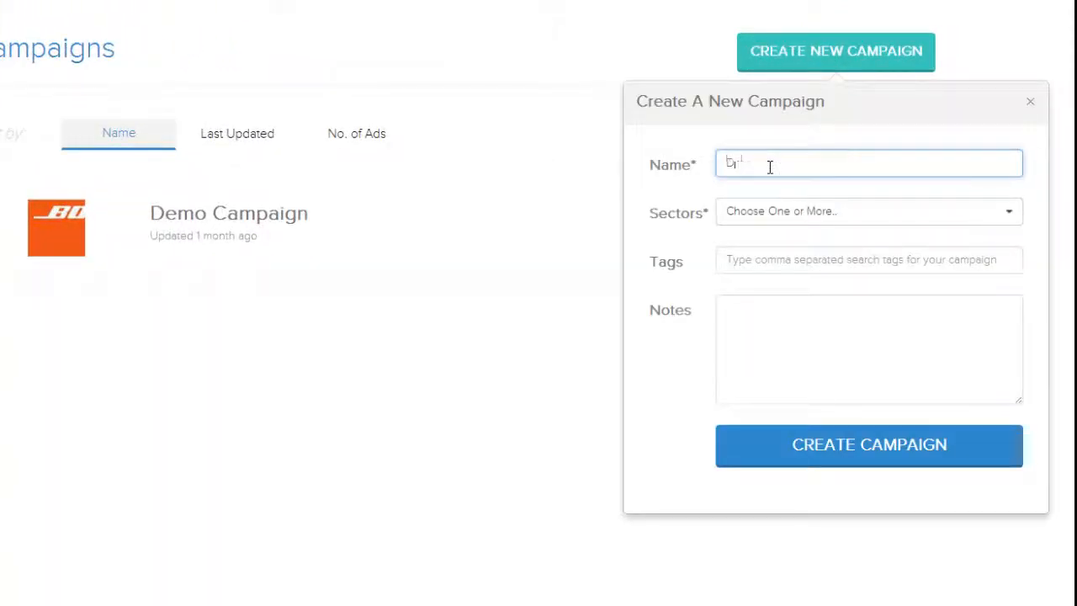
text(emo)
click(793, 212)
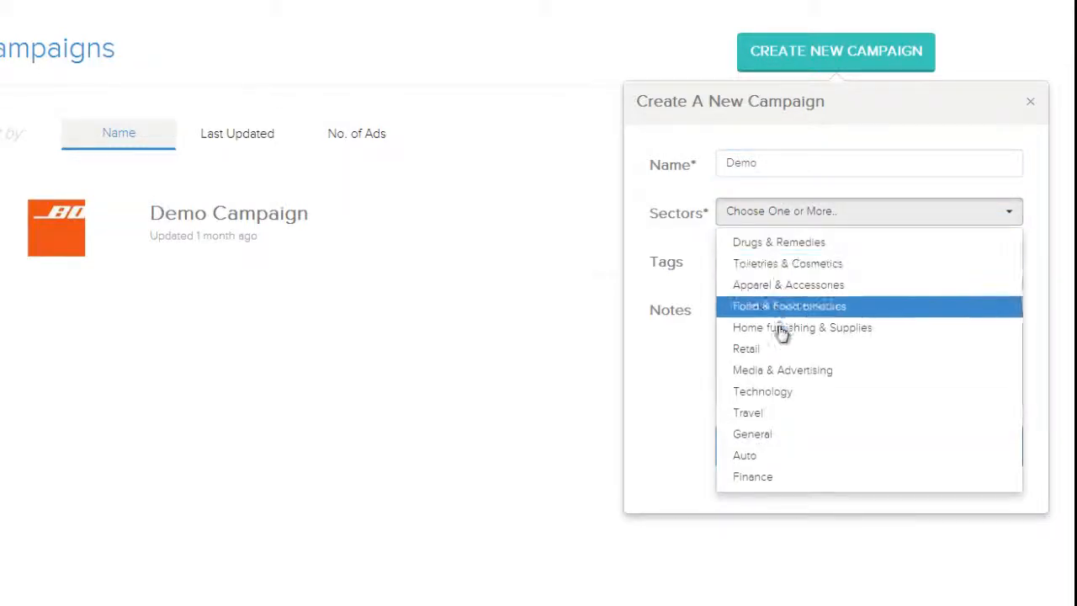
click(760, 412)
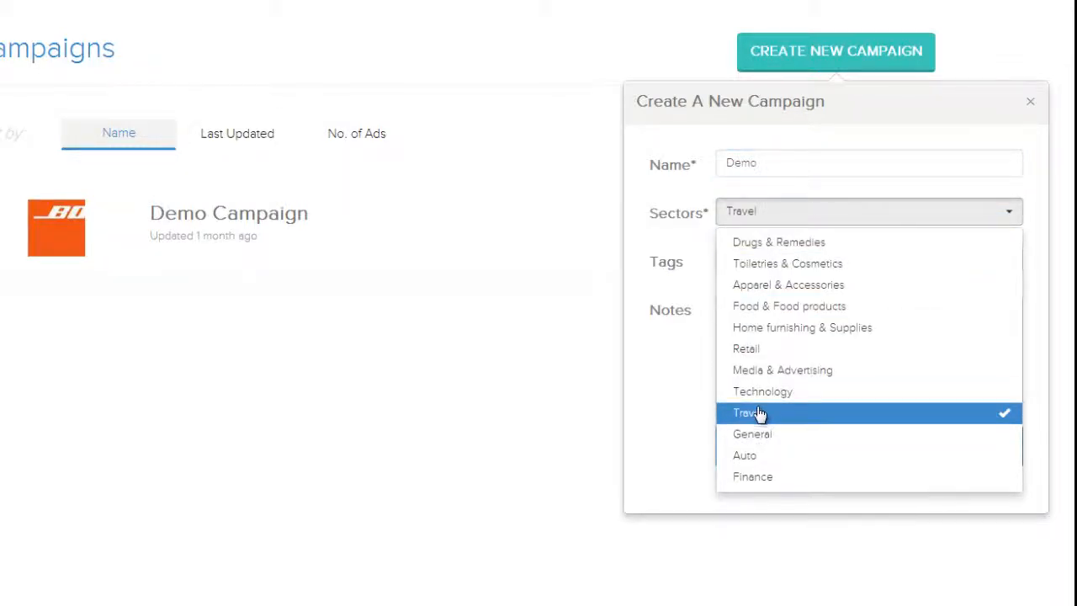
click(681, 397)
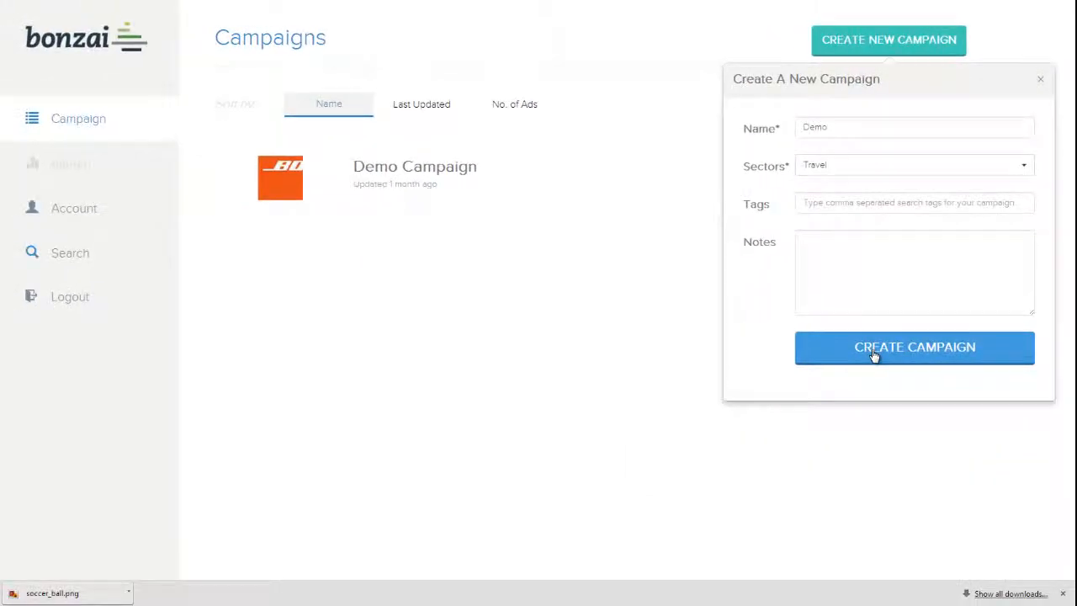
click(873, 355)
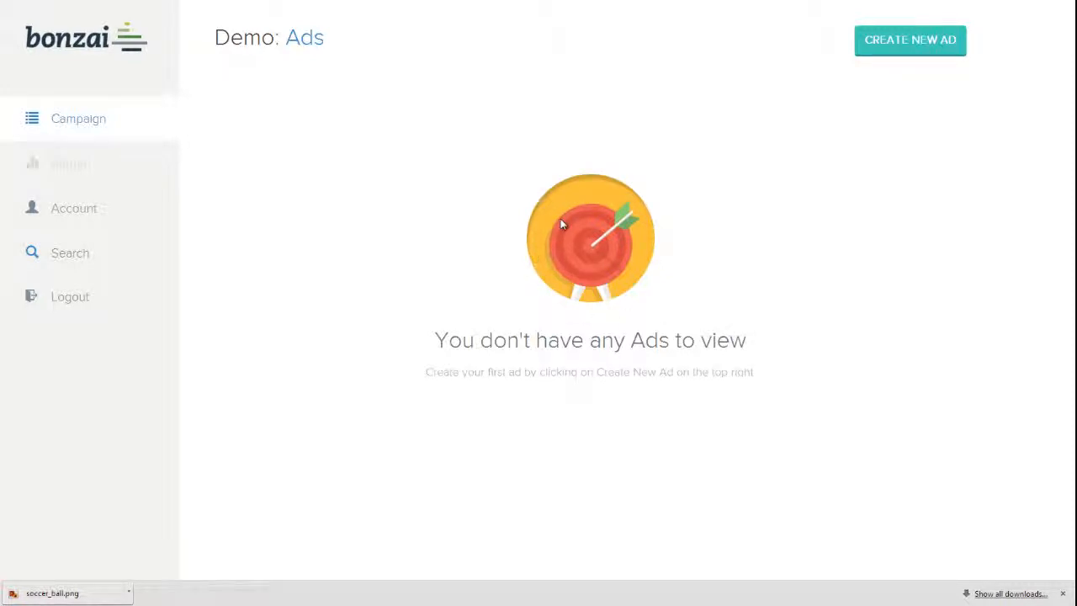
- Create a Phone Banner ad named Test ibibo with a Responsive canvas
click(934, 44)
click(929, 46)
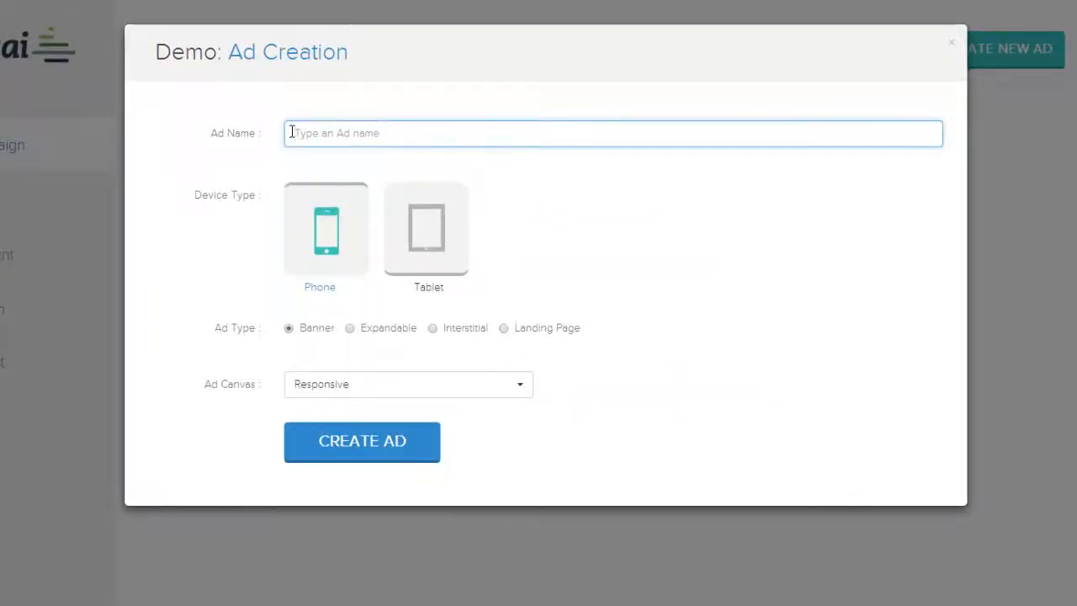
text(Test ibibo)
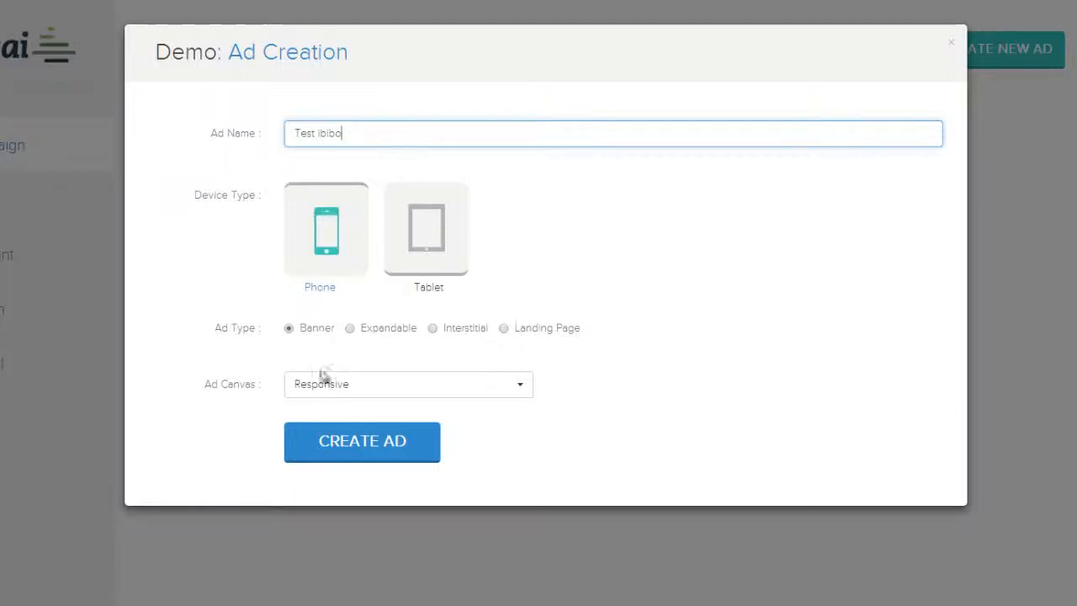
click(348, 445)
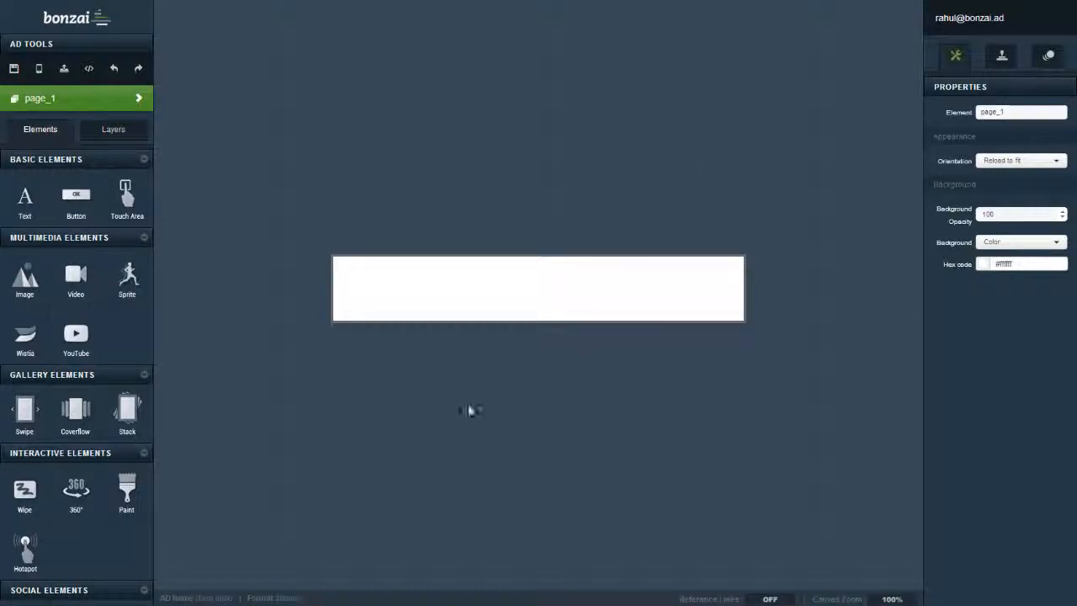
- Show and hide the page_1 pages list, then bring up the Image asset gallery
click(119, 102)
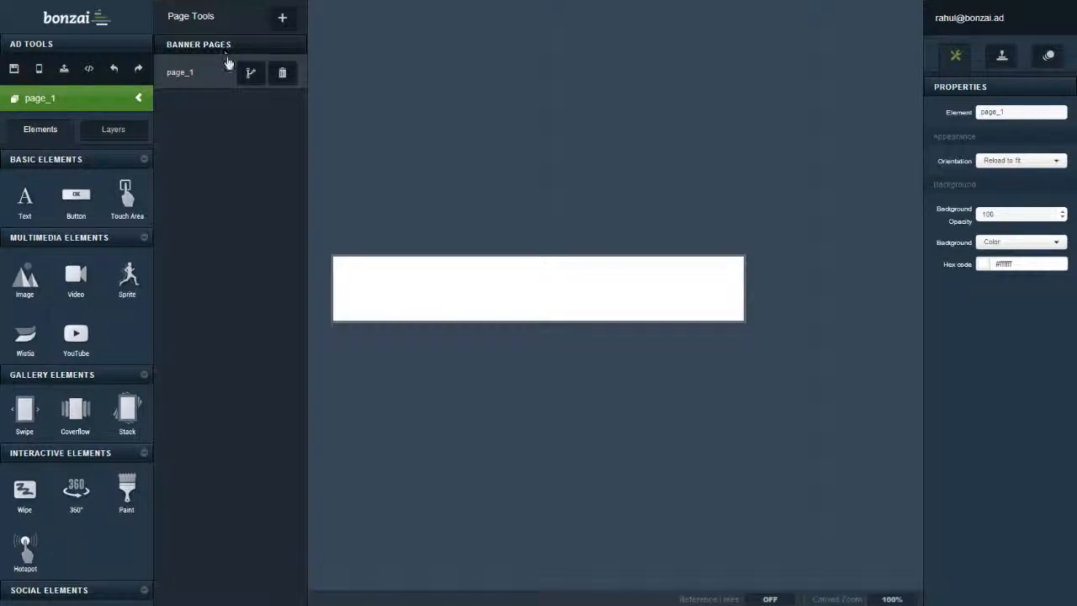
click(136, 99)
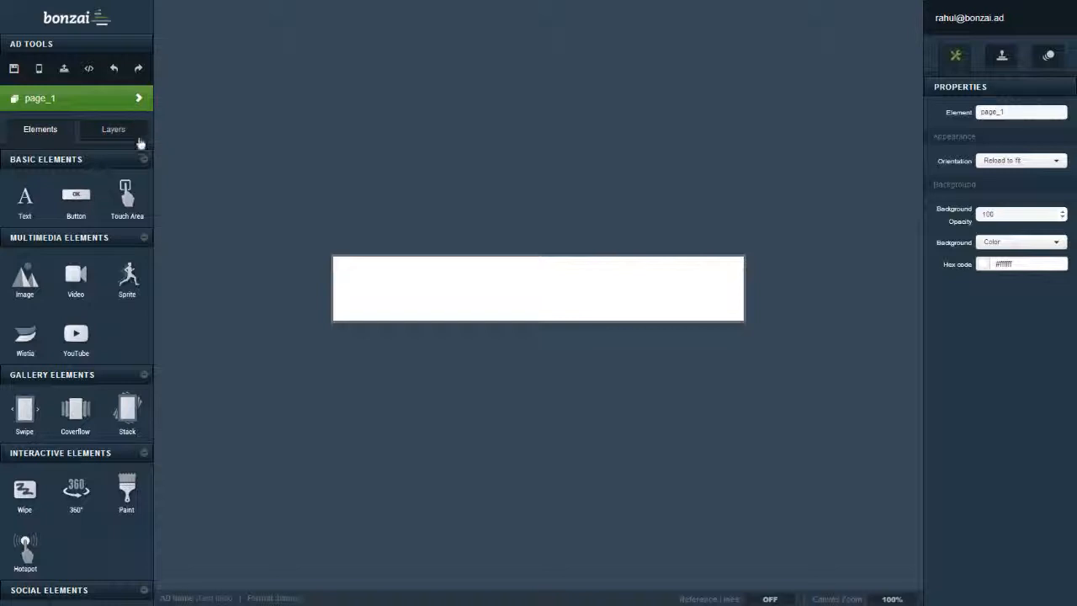
click(24, 288)
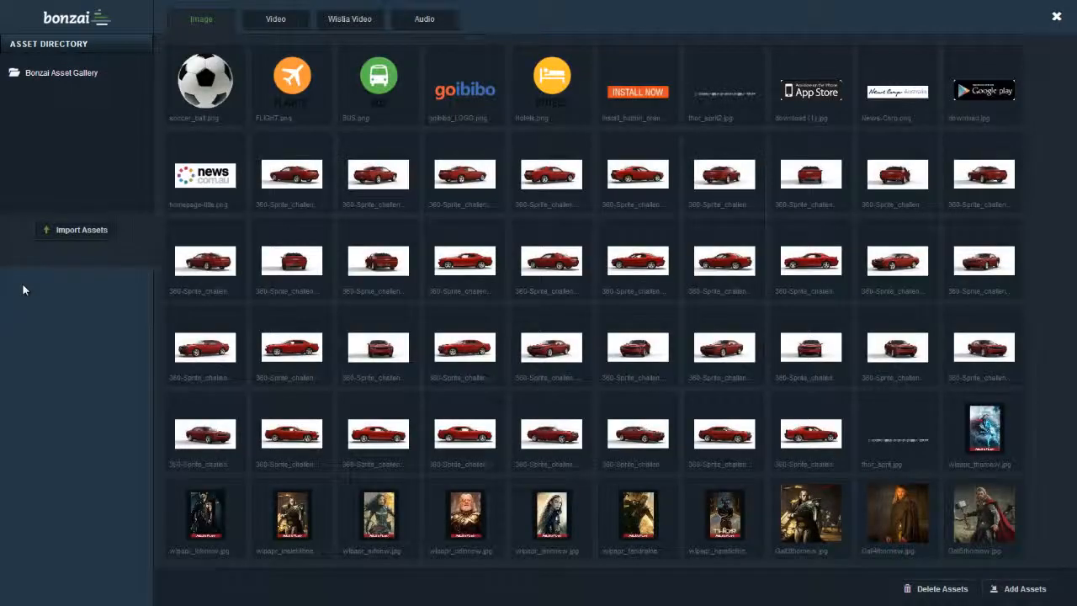
- Add the goibibo_LOGO, FLIGHT, BUS, Hotels and Install Now images to the banner canvas
click(454, 94)
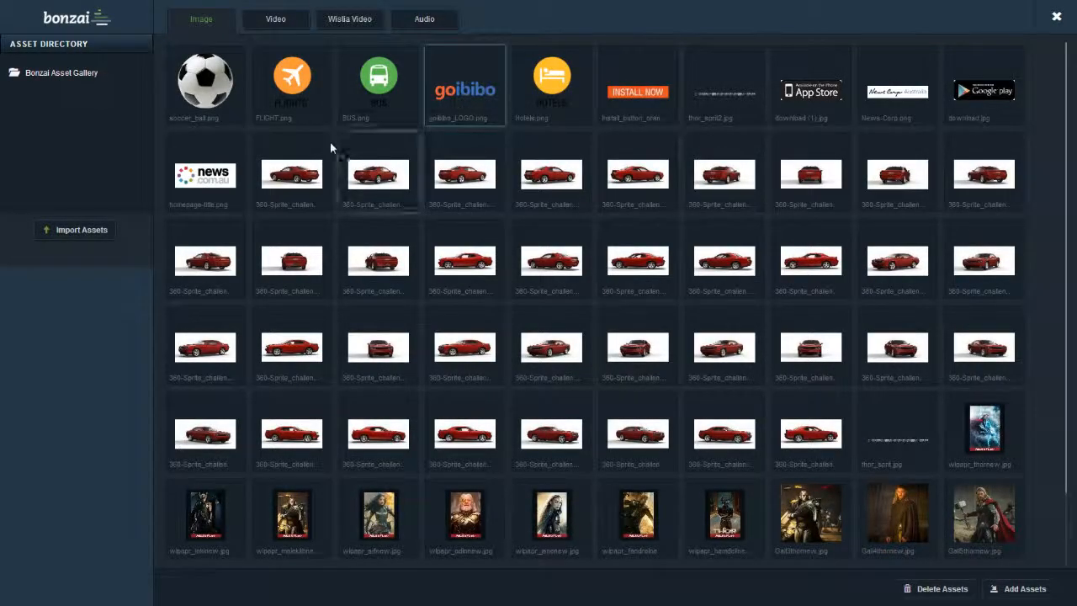
click(378, 88)
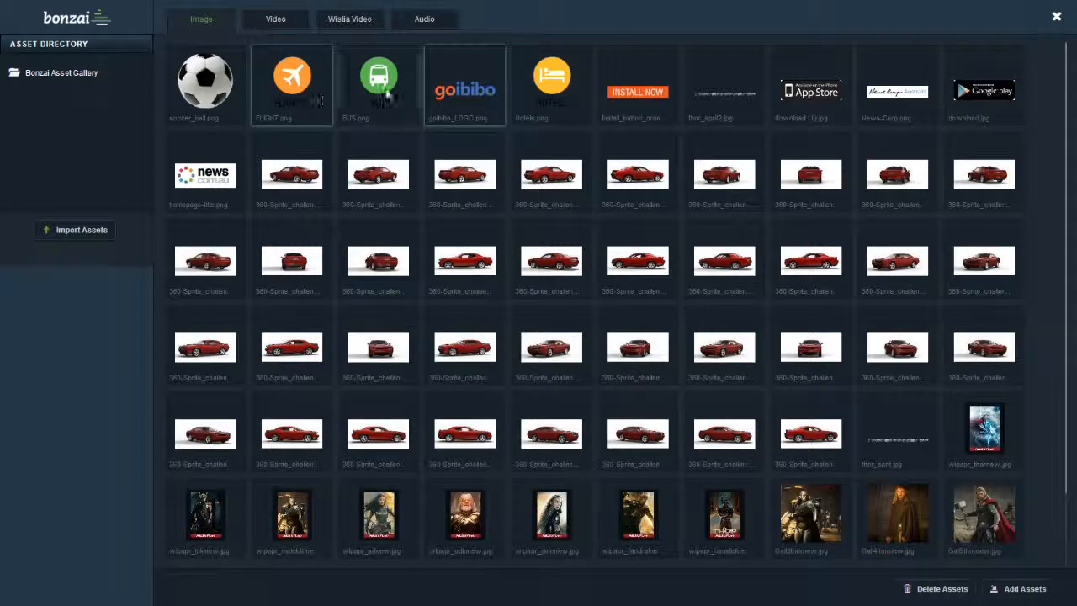
click(551, 88)
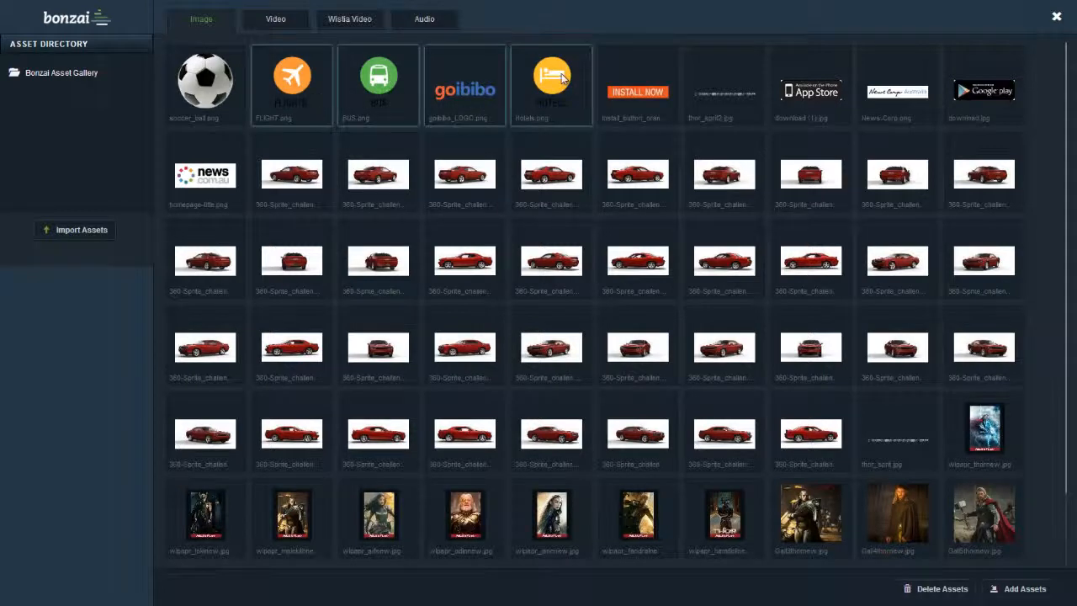
click(655, 94)
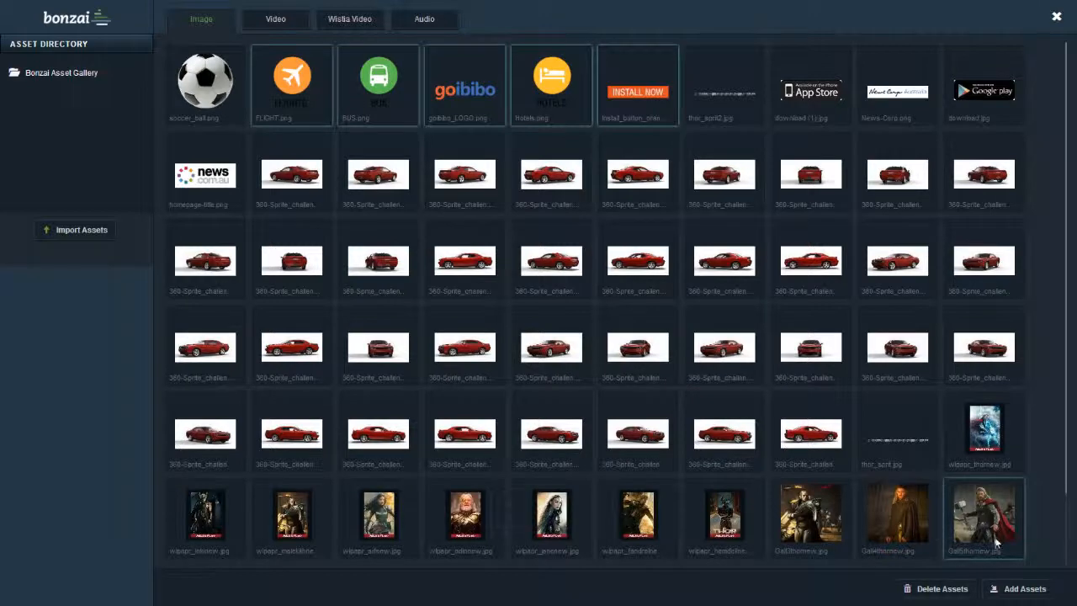
click(1020, 587)
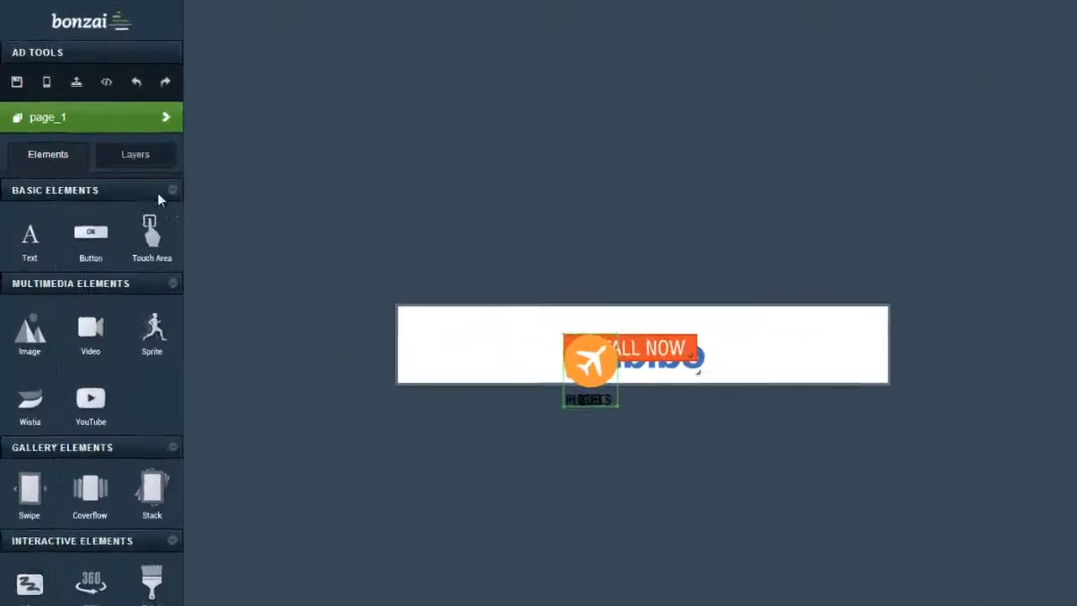
- Arrange the images in one row: goibibo logo, FLIGHTS, HOTELS, BUS, then INSTALL NOW
click(128, 159)
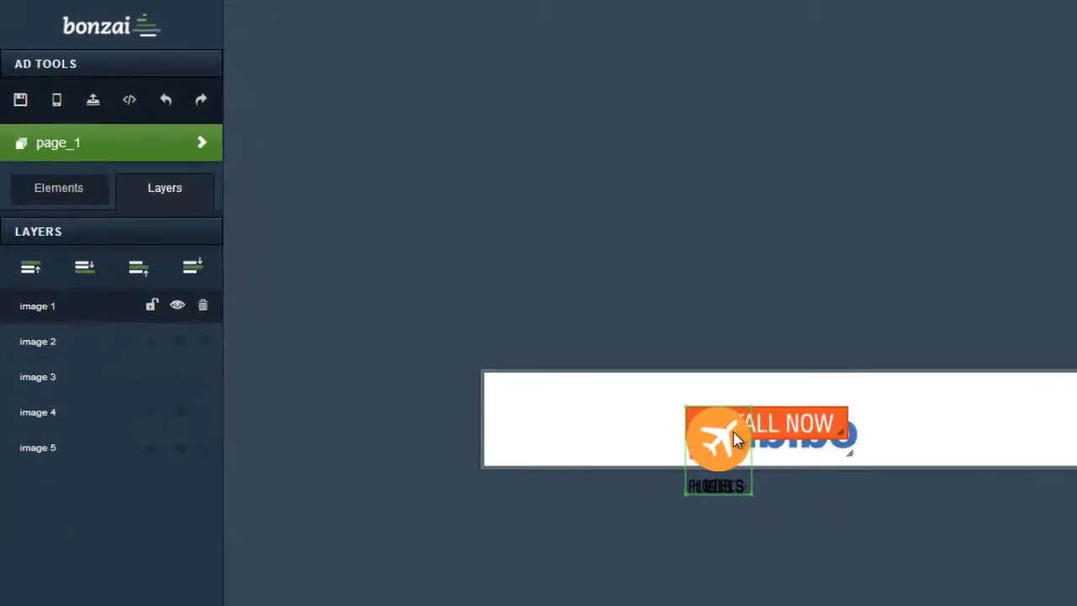
drag(734, 438, 632, 273)
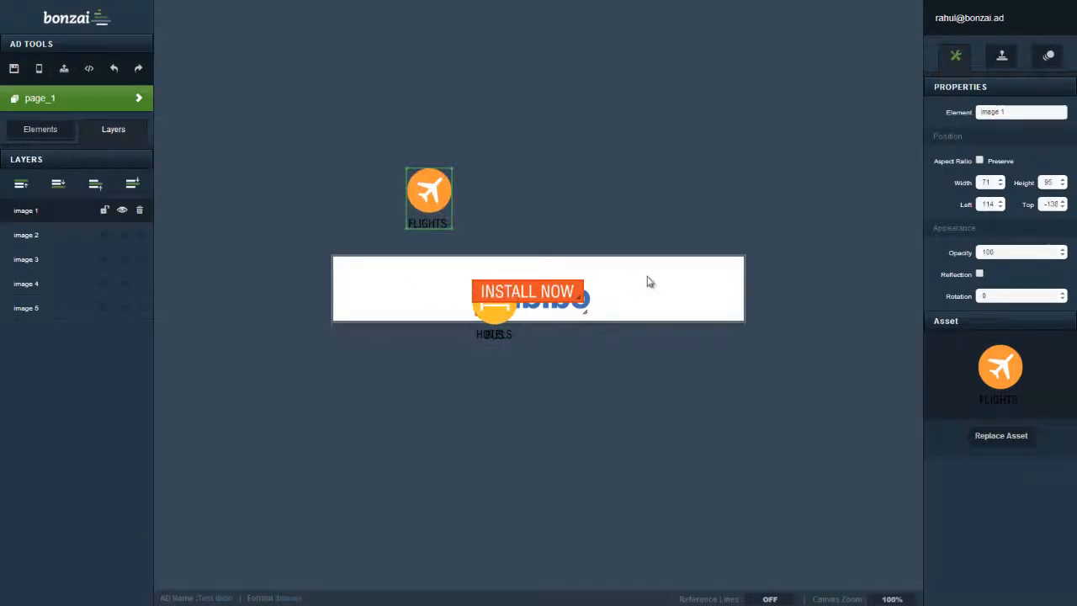
drag(517, 291, 661, 289)
drag(494, 301, 495, 204)
drag(538, 304, 406, 294)
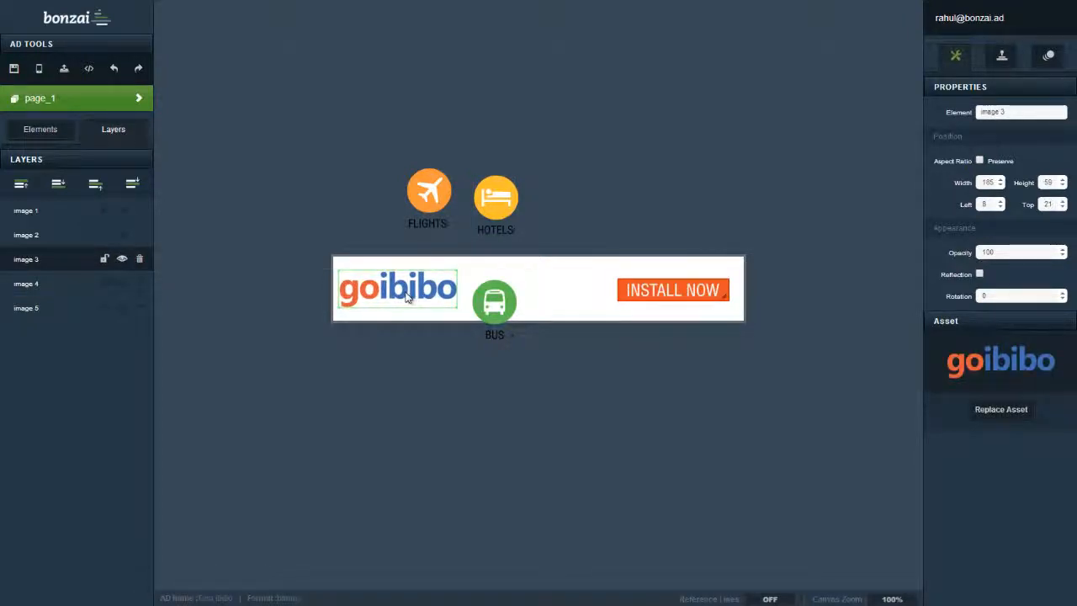
drag(505, 309, 594, 291)
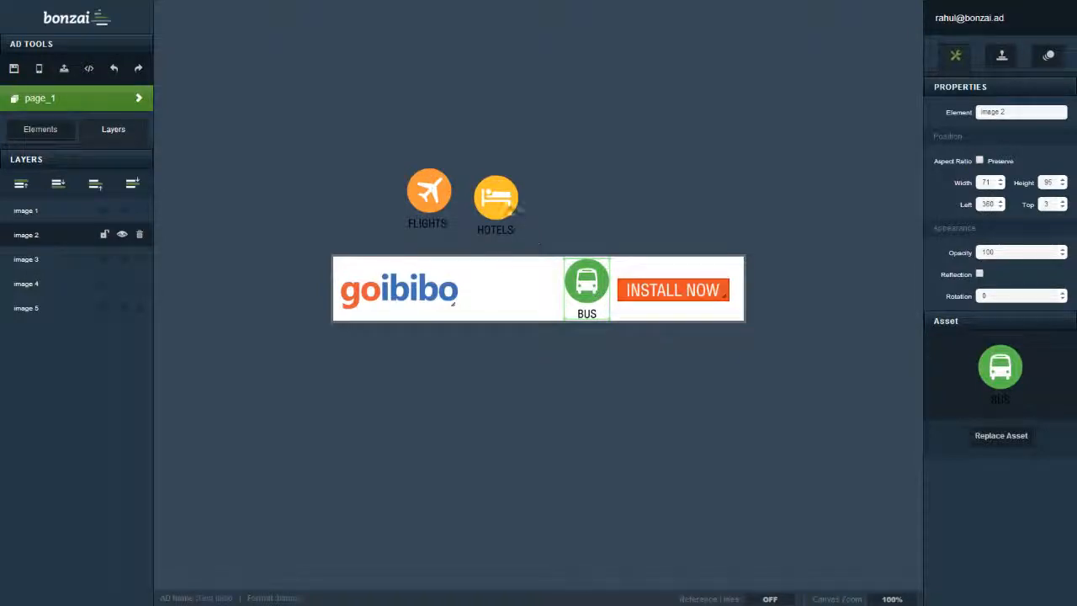
drag(502, 207, 542, 291)
drag(447, 215, 495, 292)
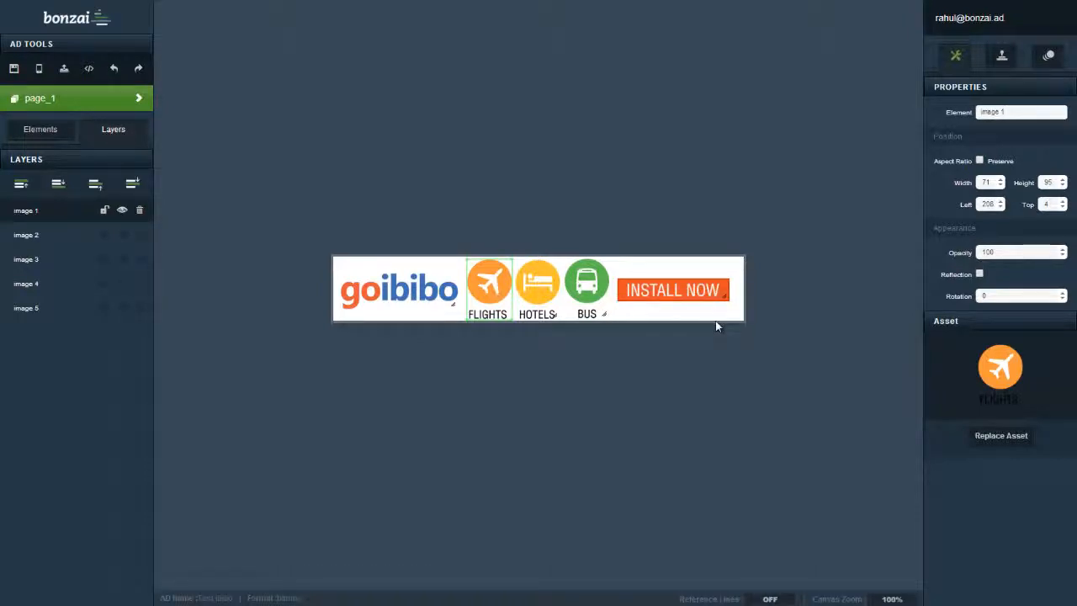
- Give the goibibo logo a Slide In from Left with Bounce easing and preview it
click(1050, 56)
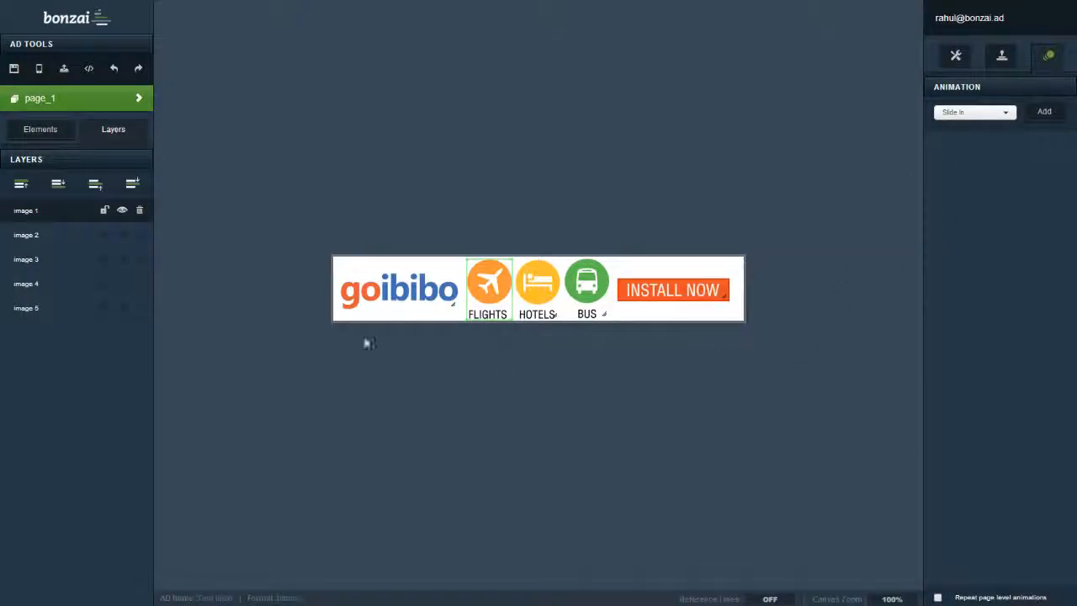
click(389, 291)
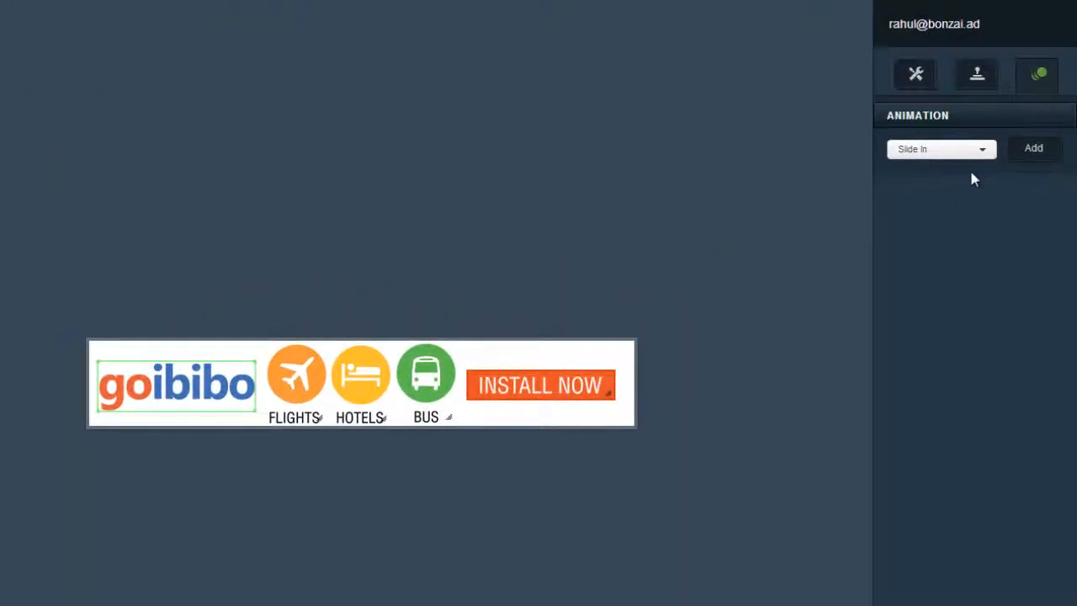
click(966, 151)
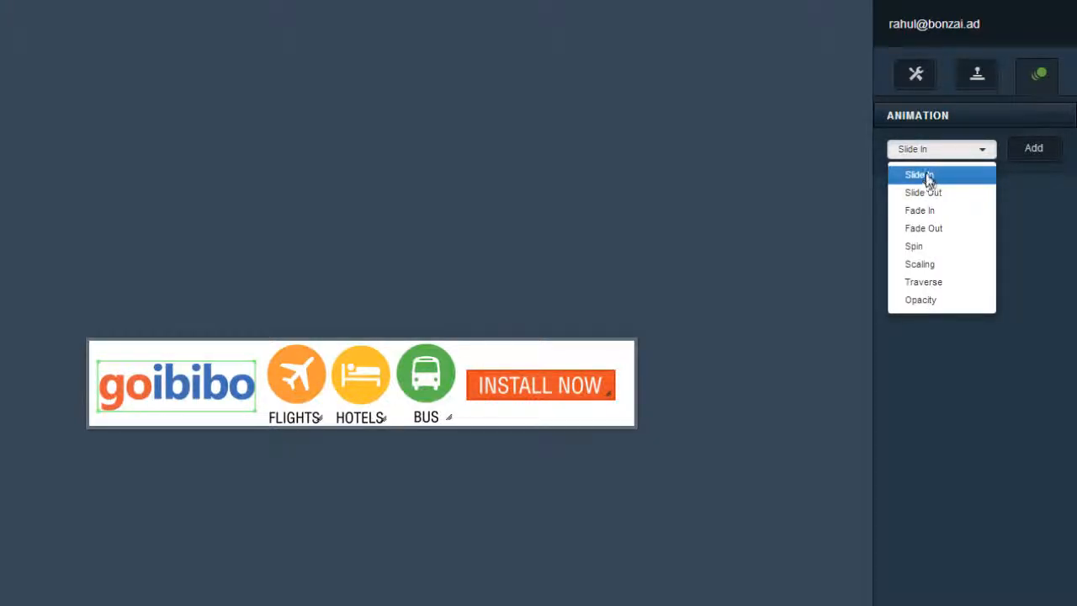
click(927, 177)
click(1032, 157)
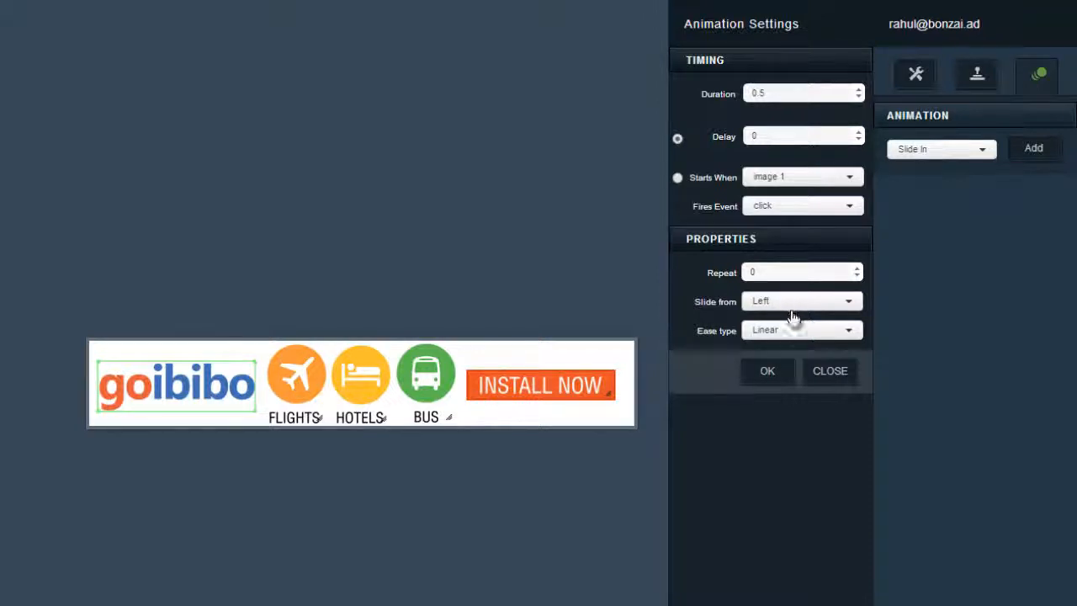
click(779, 334)
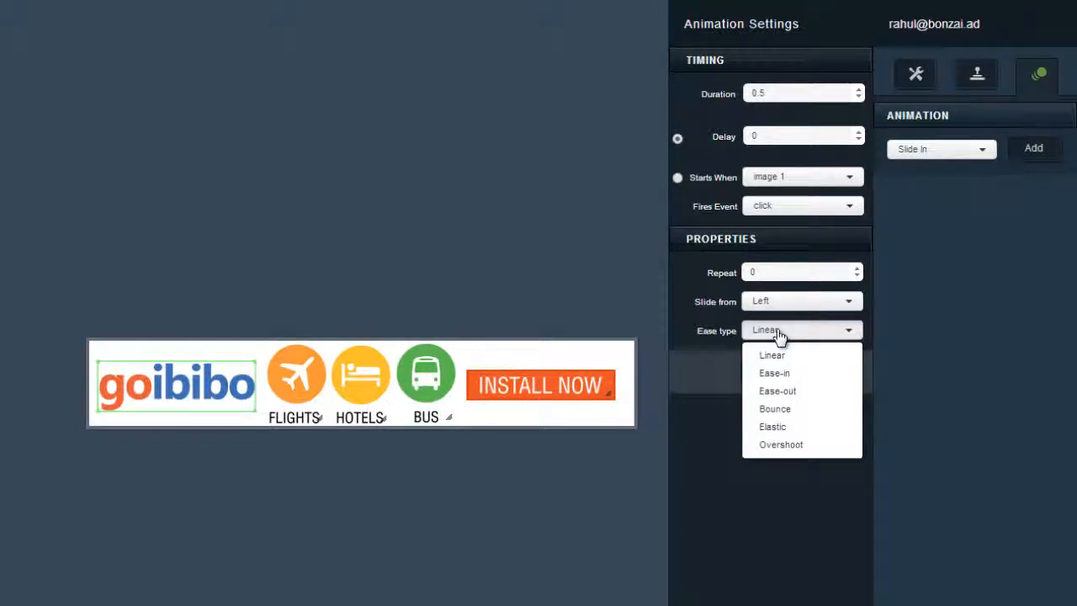
click(777, 411)
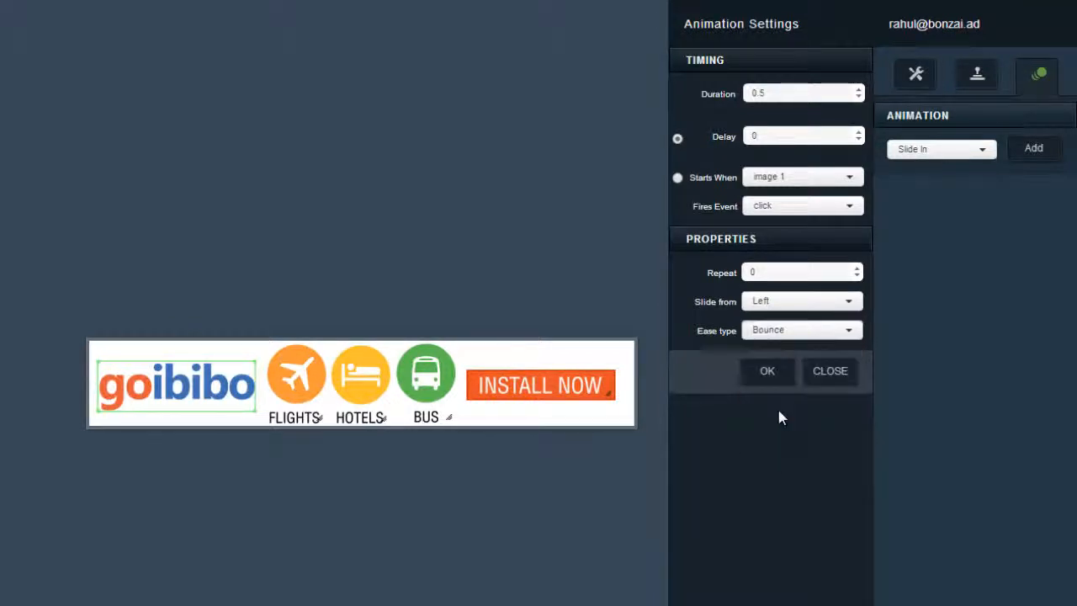
click(765, 380)
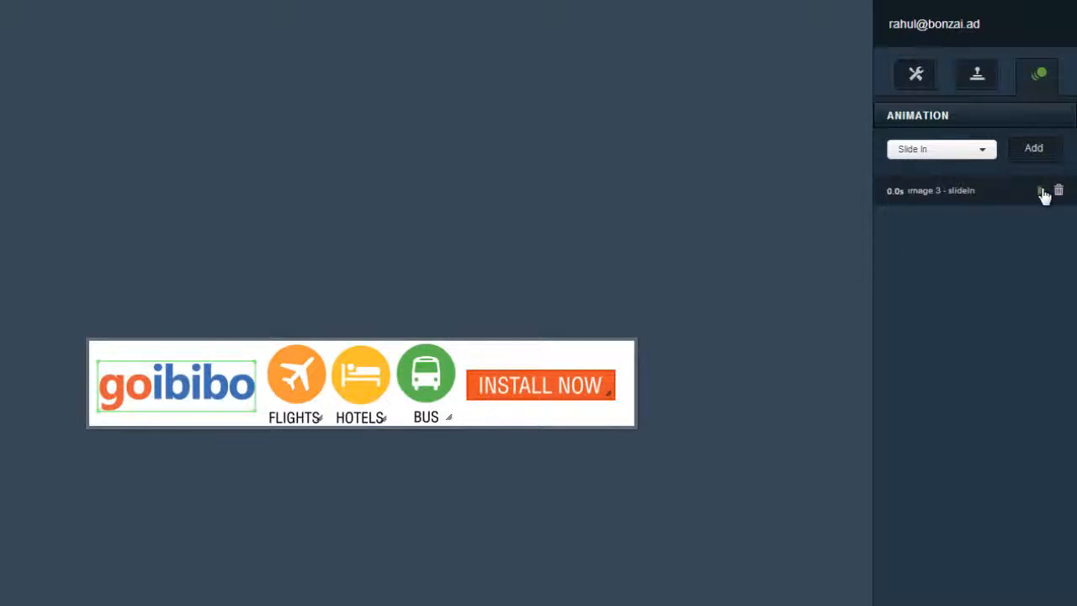
click(1041, 192)
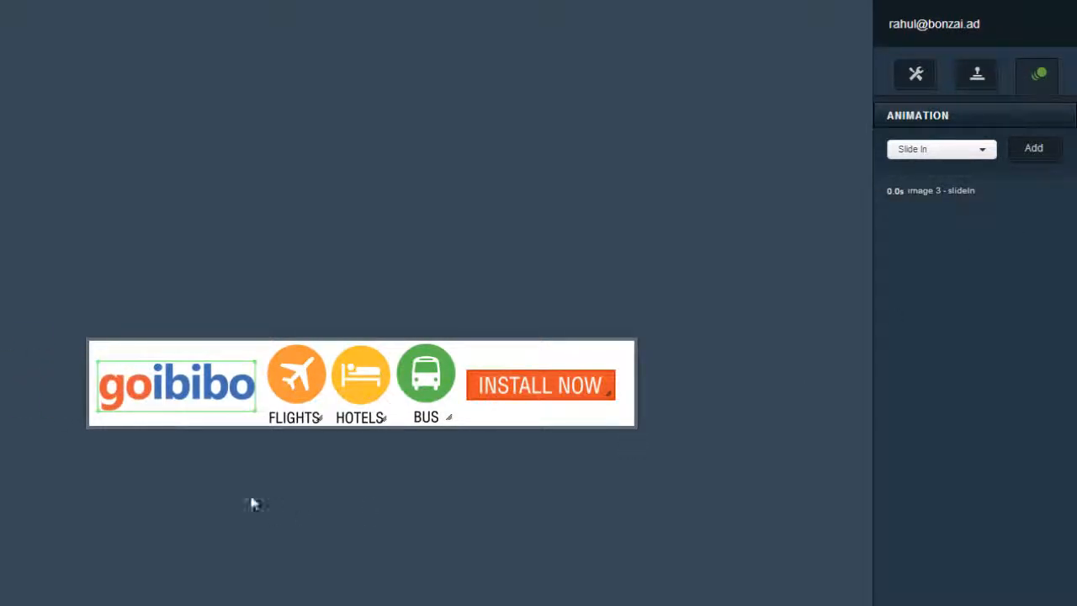
click(317, 366)
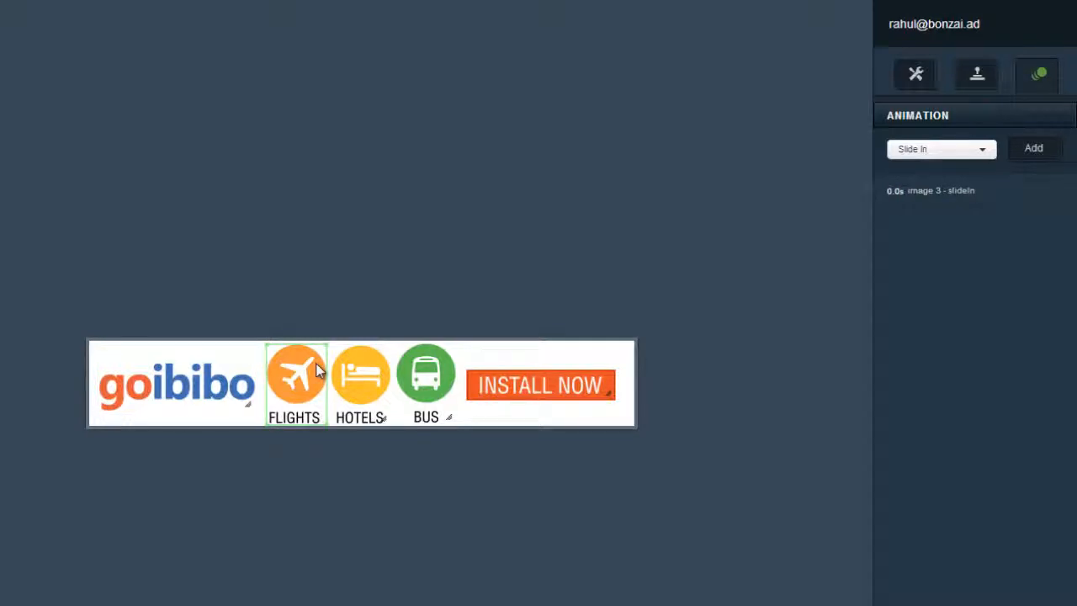
- Give the FLIGHTS icon a Slide In from Top with Bounce easing
click(988, 155)
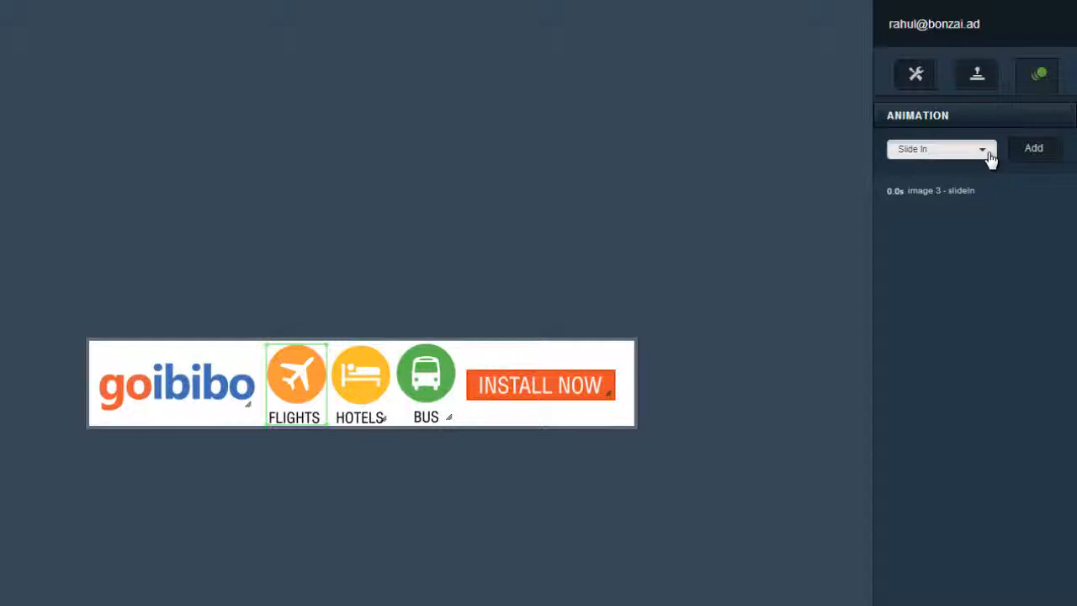
click(983, 168)
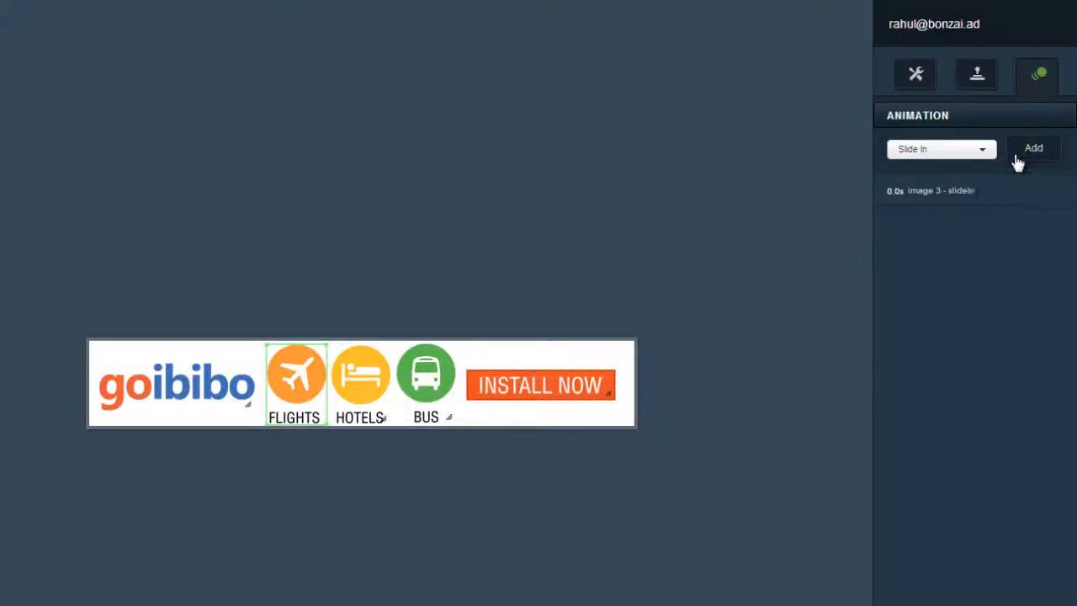
click(1016, 156)
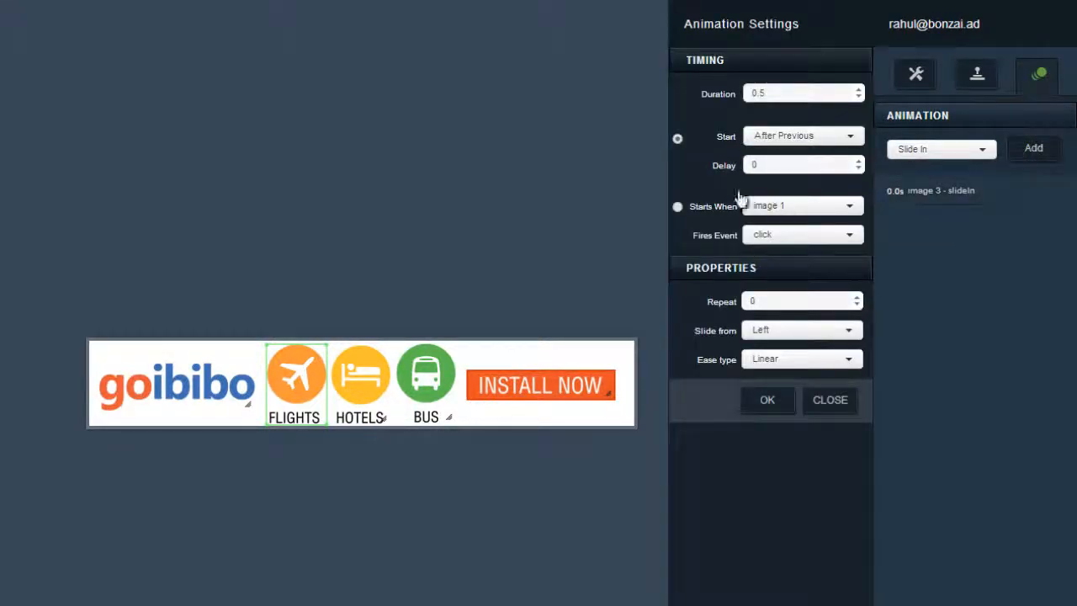
click(772, 332)
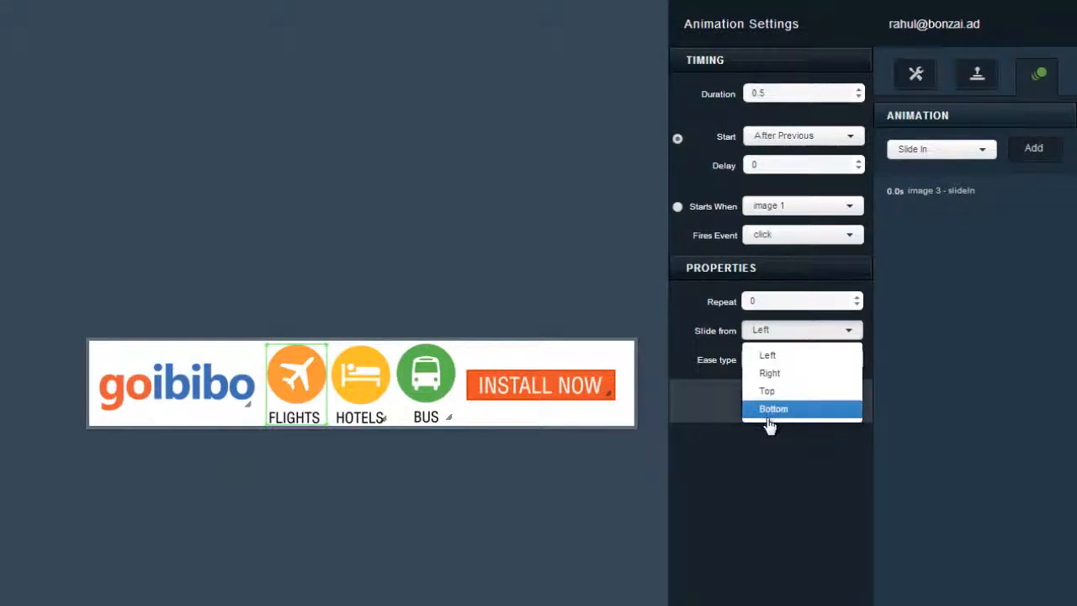
click(766, 392)
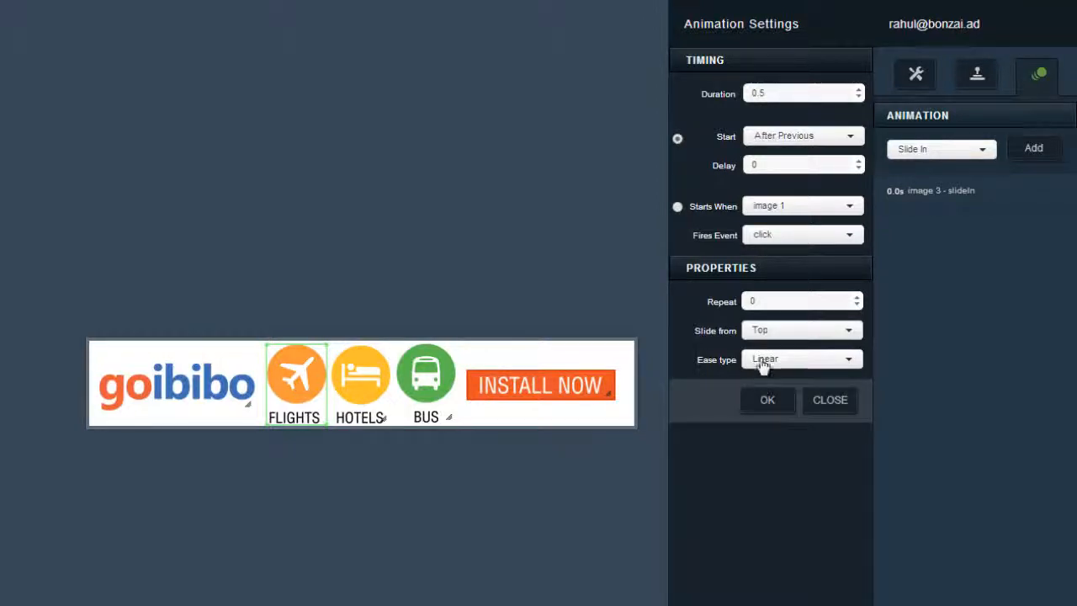
click(761, 359)
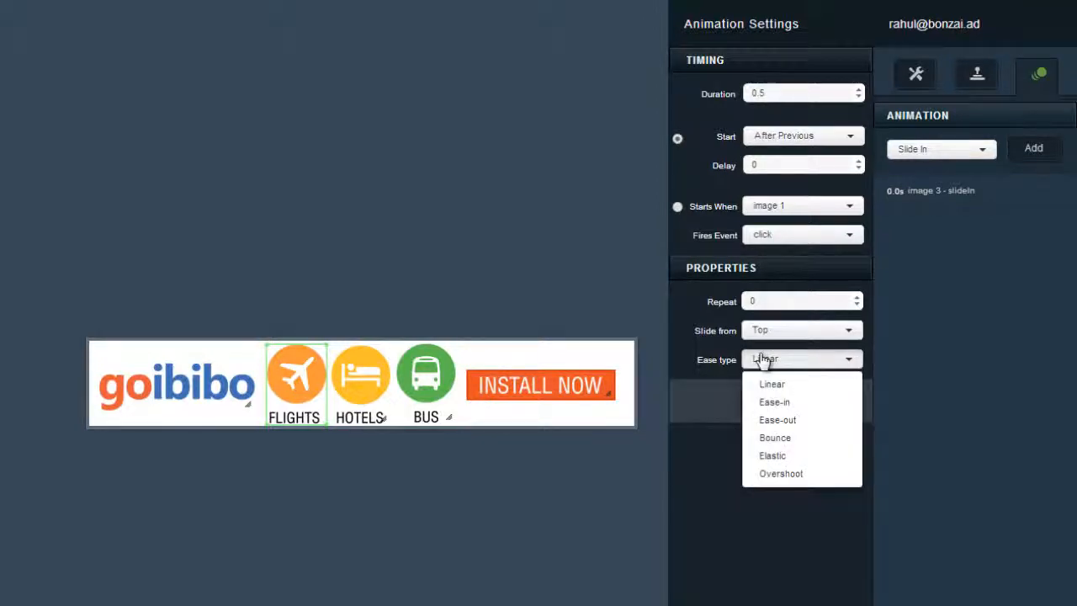
click(770, 439)
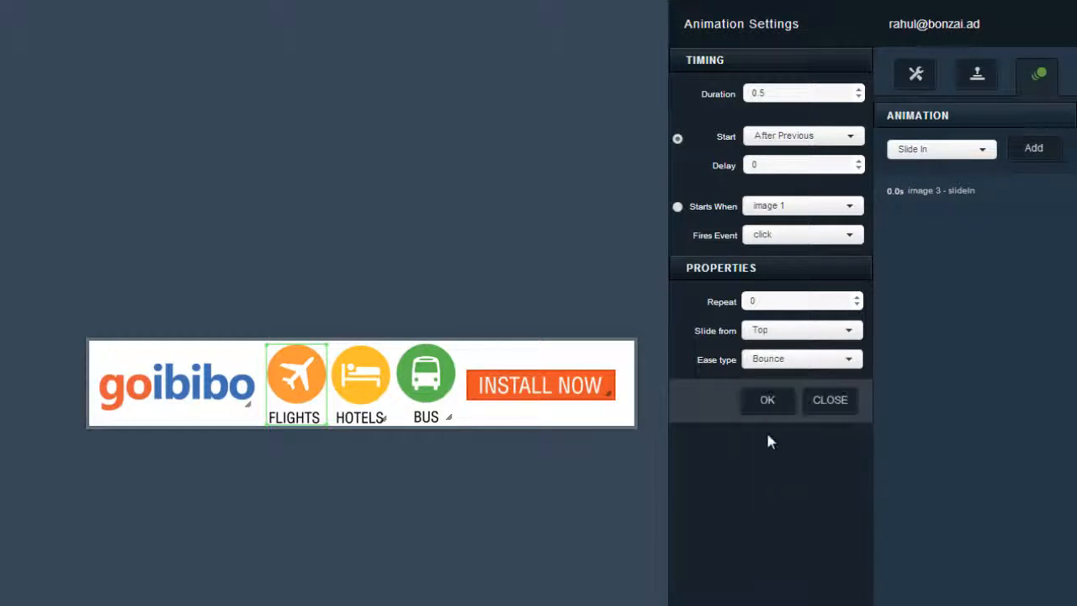
click(772, 405)
- Change the goibibo logo's slide-in easing to Ease-in
click(1001, 197)
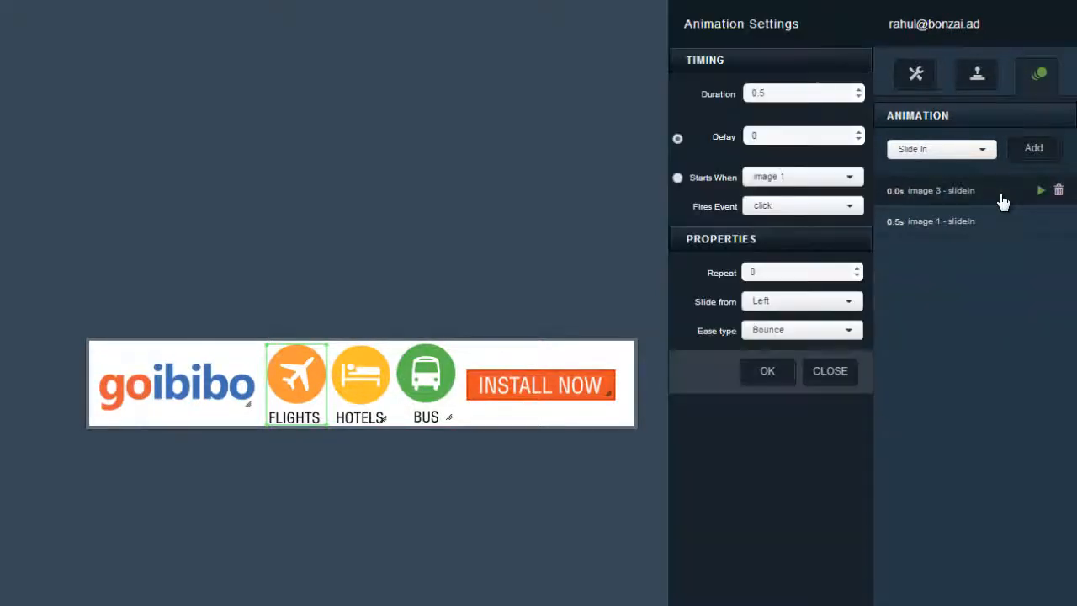
click(788, 345)
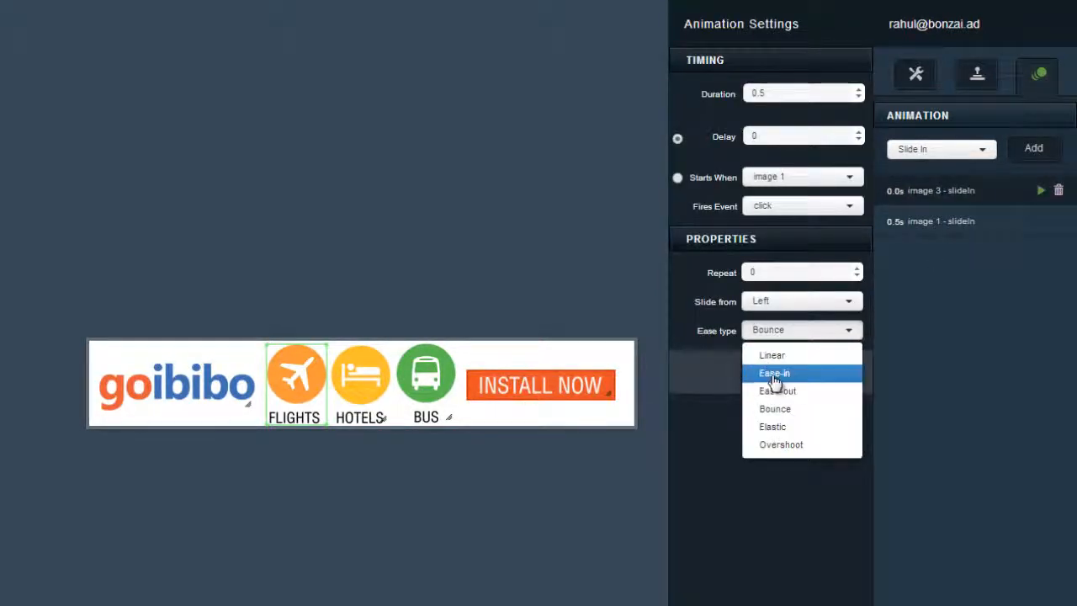
click(776, 377)
click(772, 376)
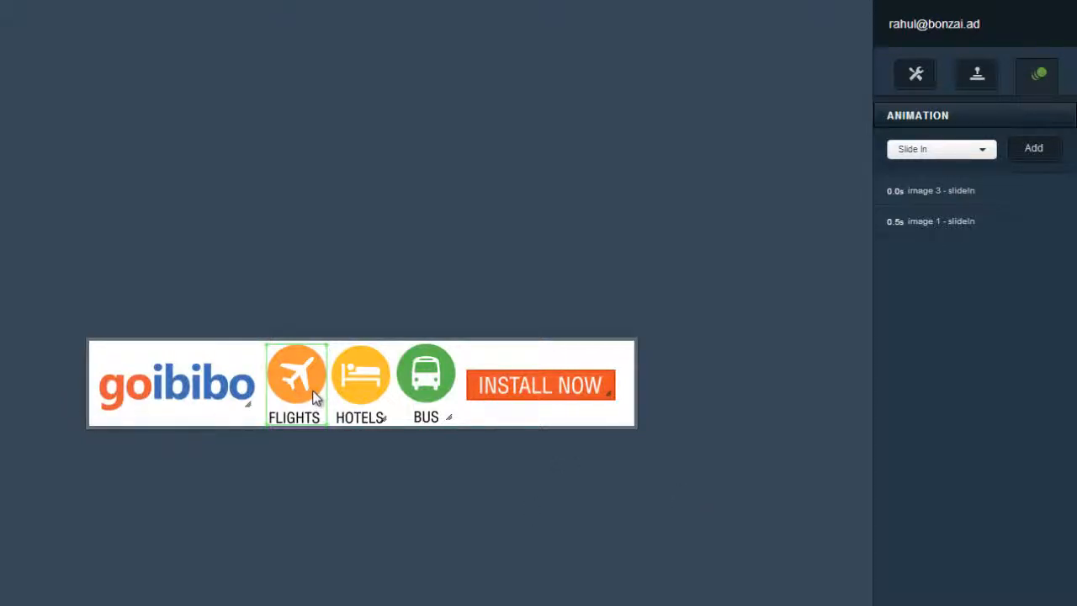
click(199, 390)
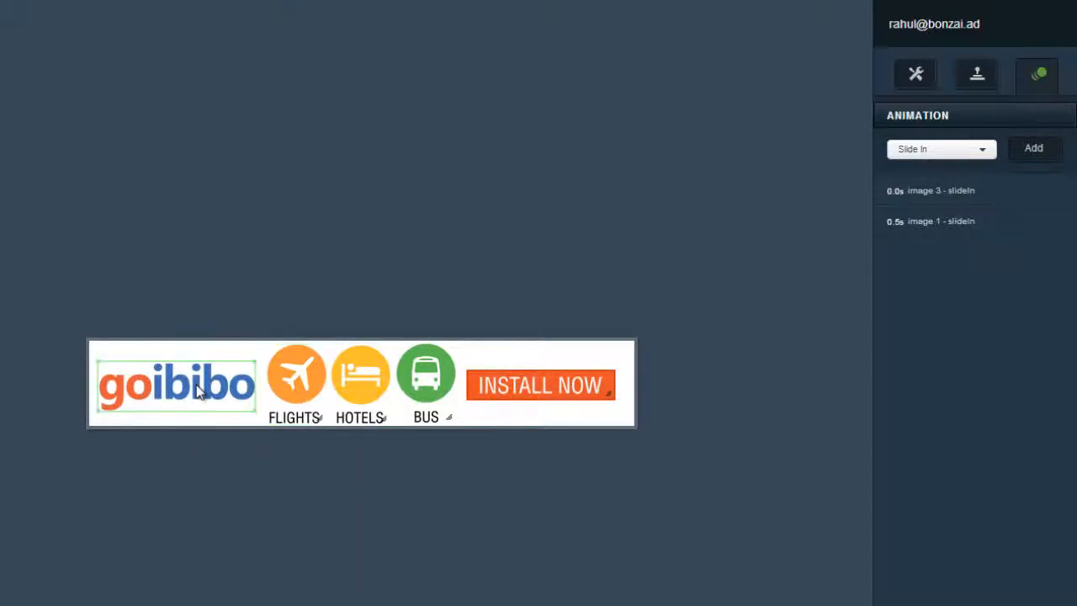
click(313, 391)
click(353, 385)
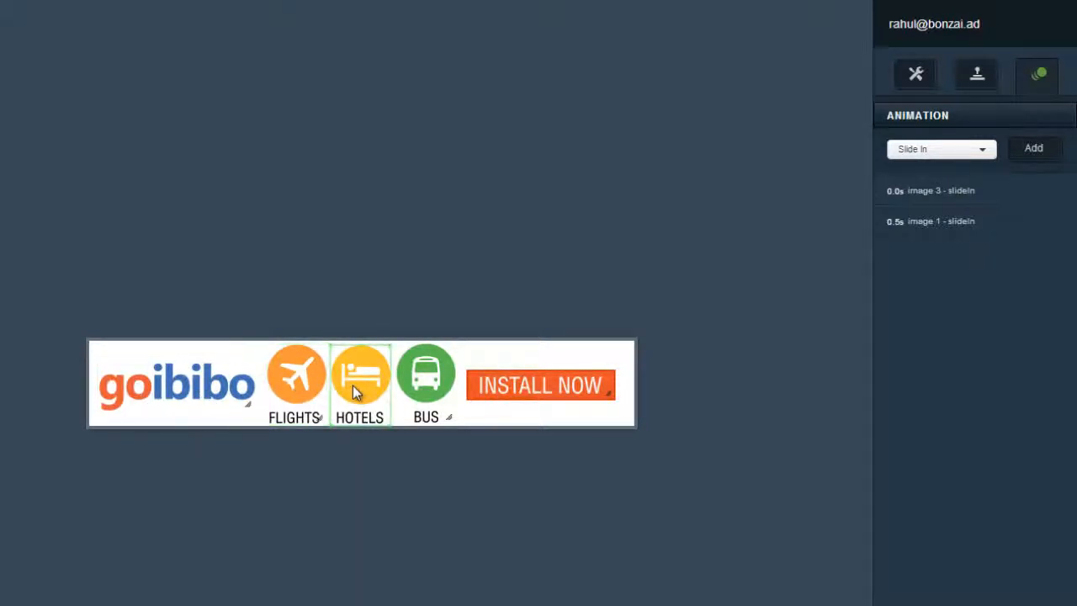
- Give the HOTELS icon a Slide In from Bottom
click(1036, 150)
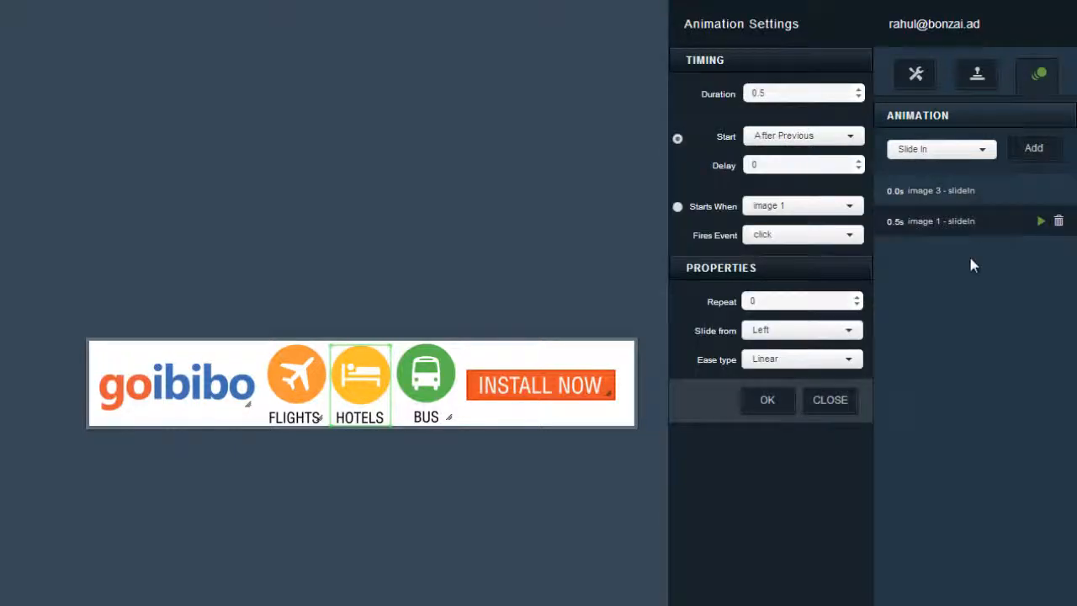
click(774, 333)
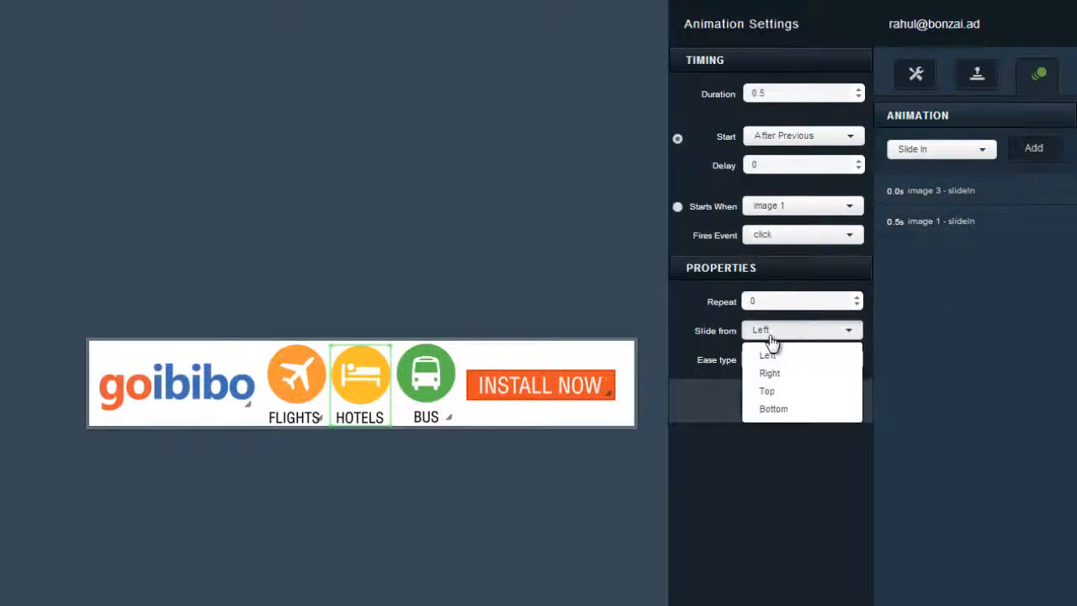
click(773, 411)
click(768, 408)
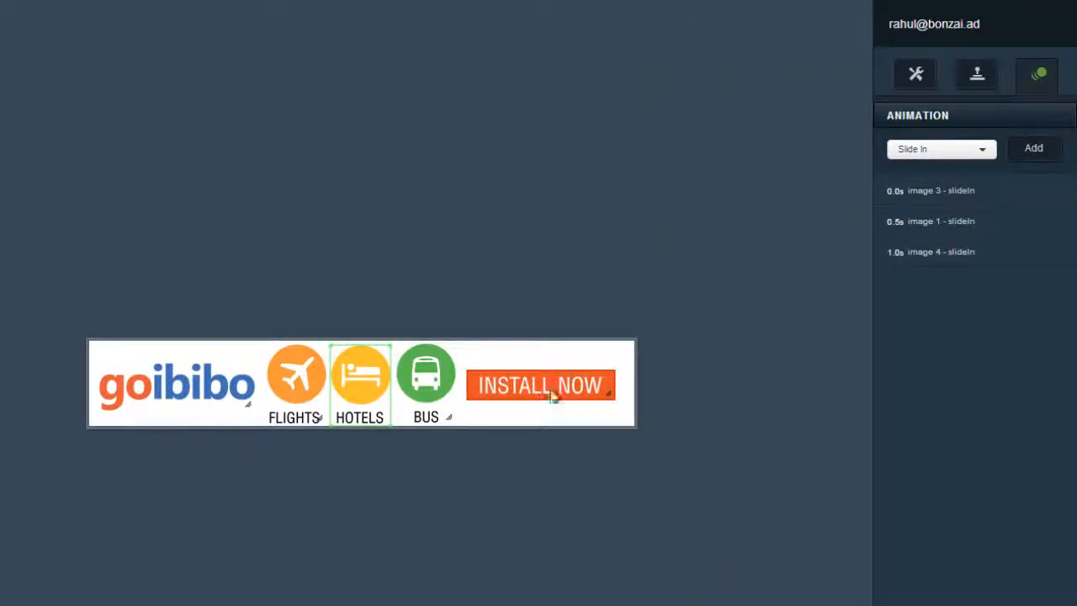
- Give the BUS icon a Slide In from Top with Bounce easing
click(433, 355)
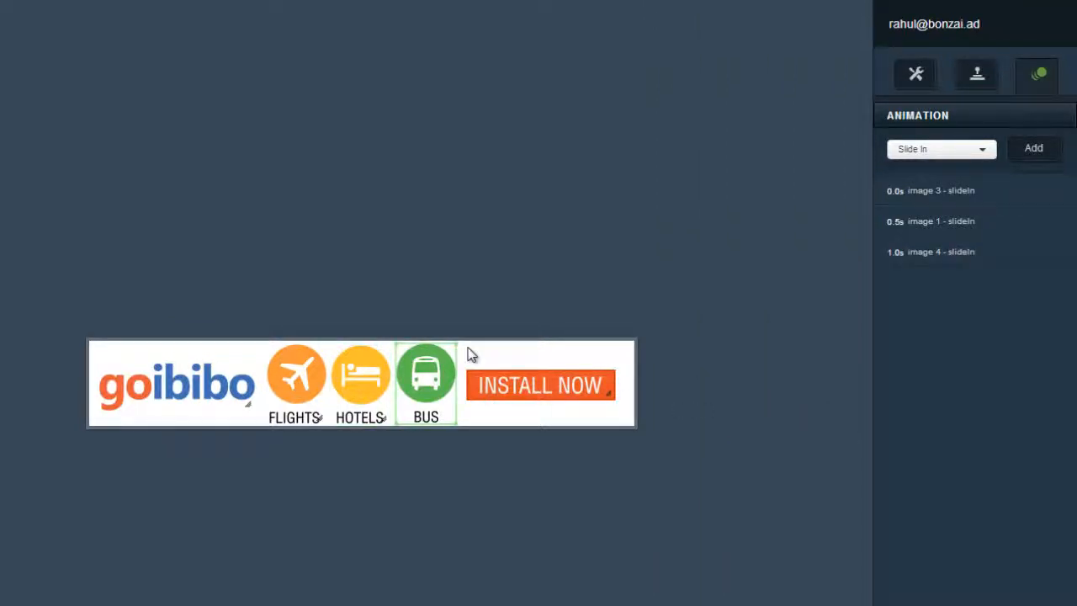
click(1034, 149)
click(761, 335)
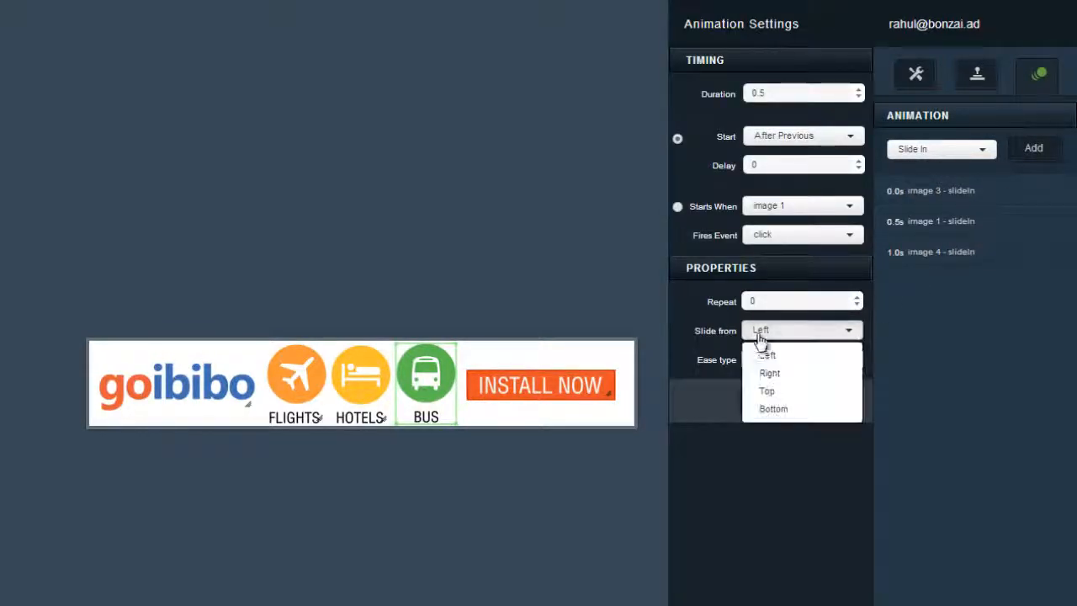
click(763, 392)
click(764, 360)
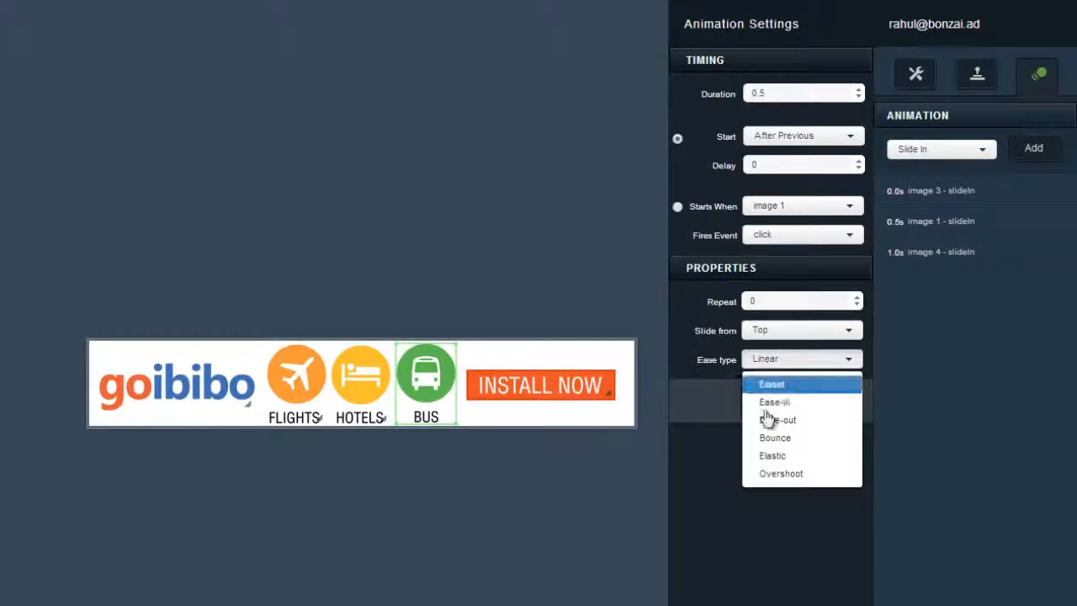
click(768, 437)
click(771, 407)
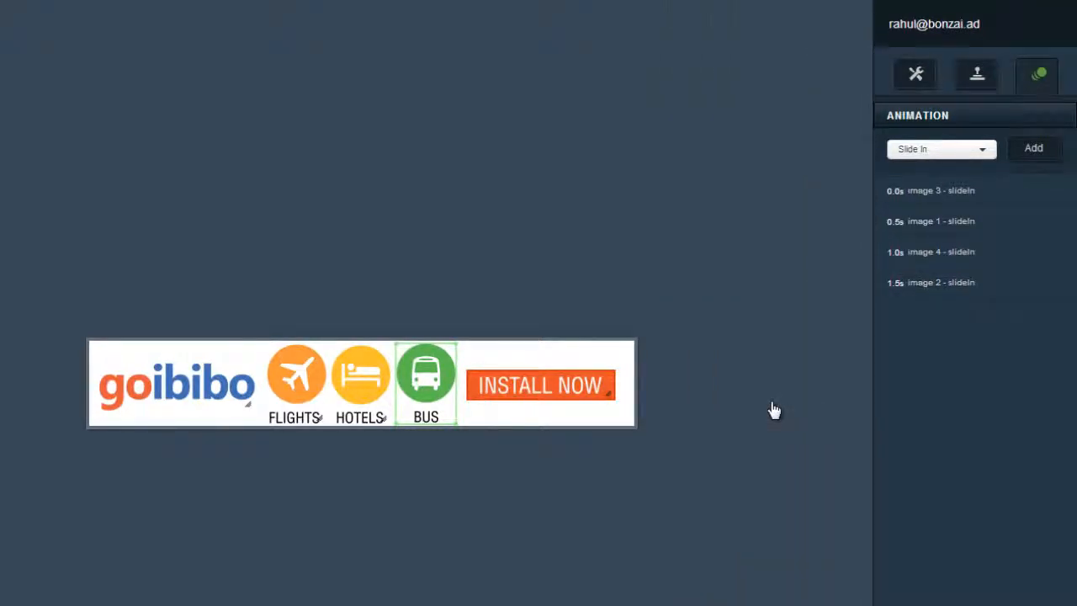
- Change the HOTELS slide-in easing to Bounce
click(981, 253)
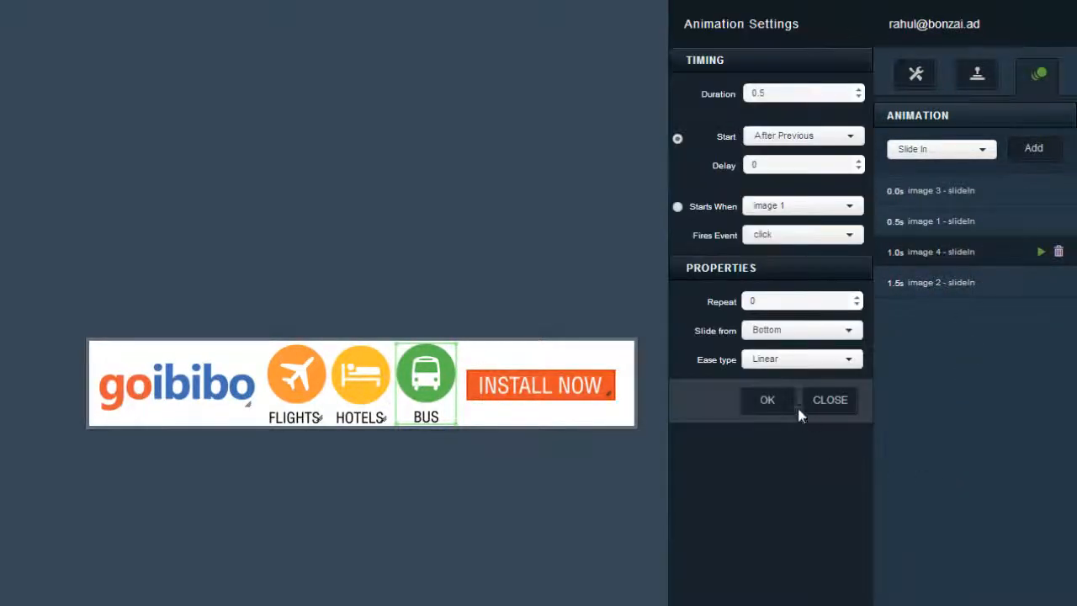
click(783, 360)
click(778, 437)
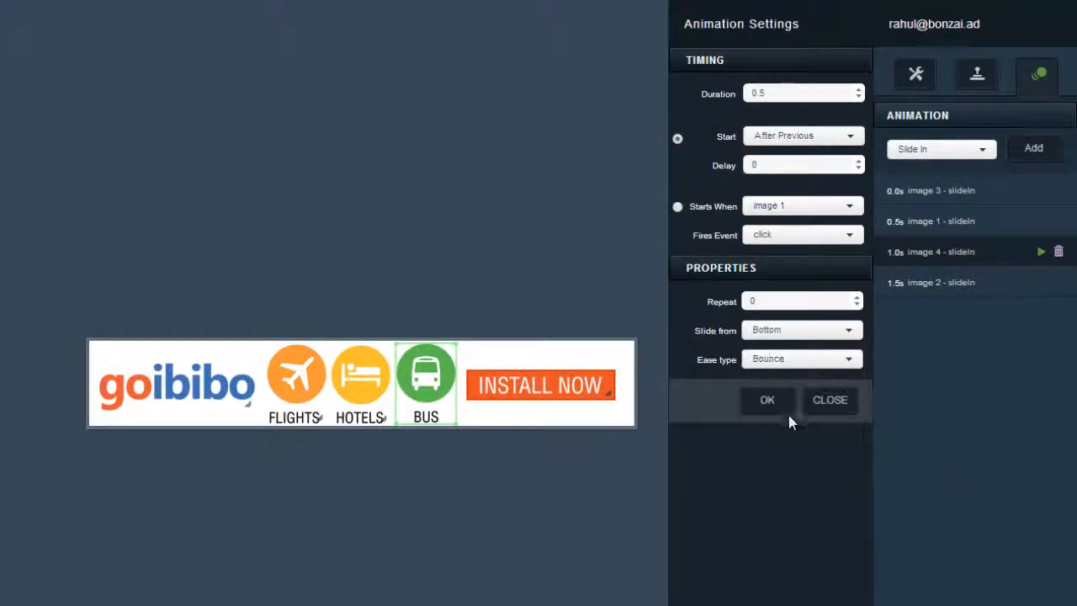
click(786, 409)
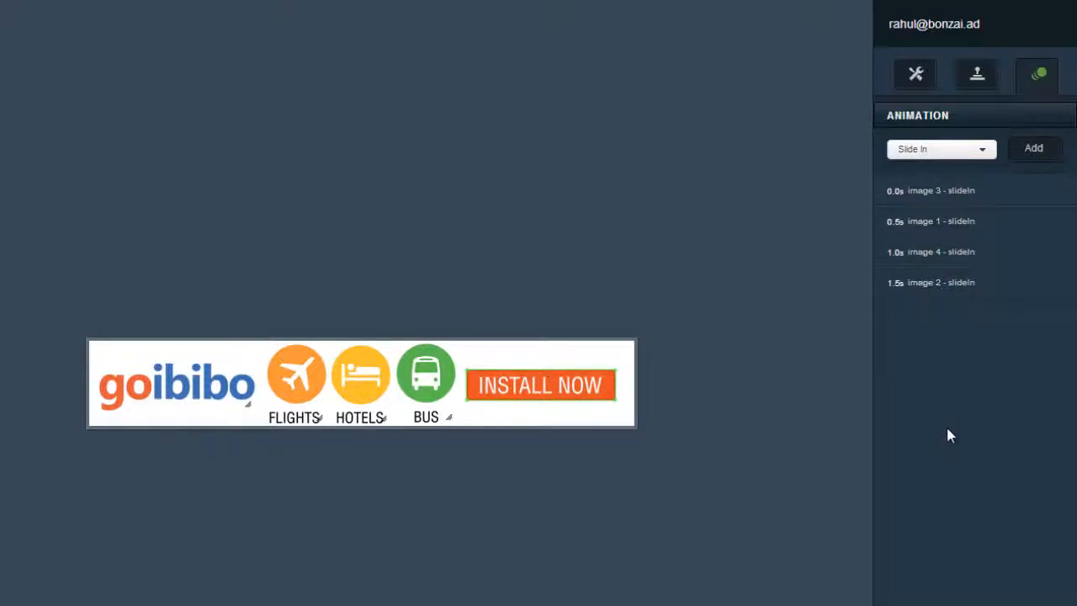
- Give INSTALL NOW a Fade In with 1 s duration and 0.5 s delay, then review FLIGHTS' settings
click(949, 149)
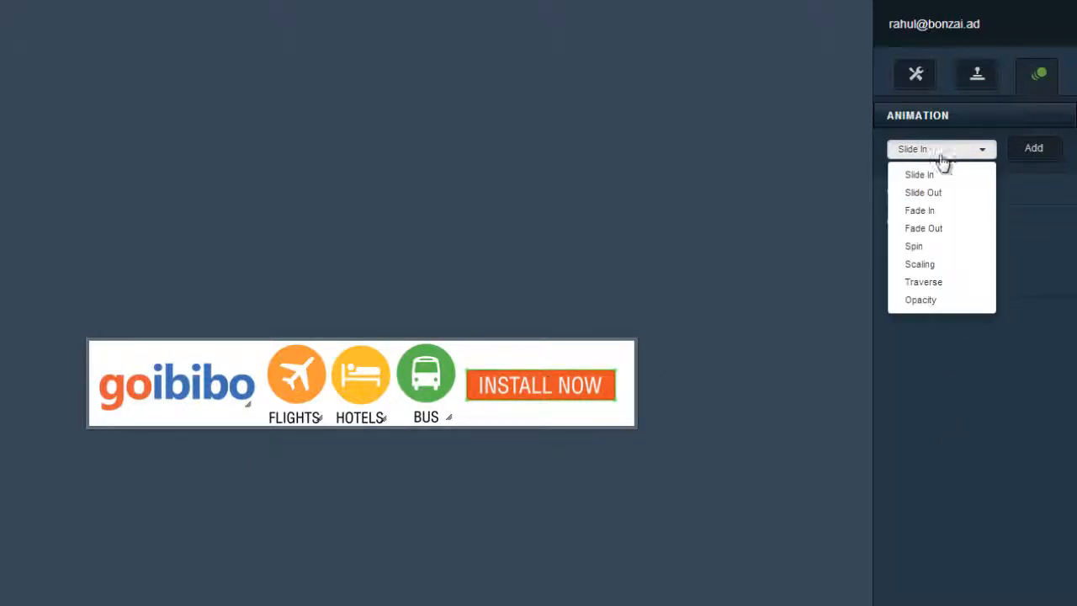
click(907, 221)
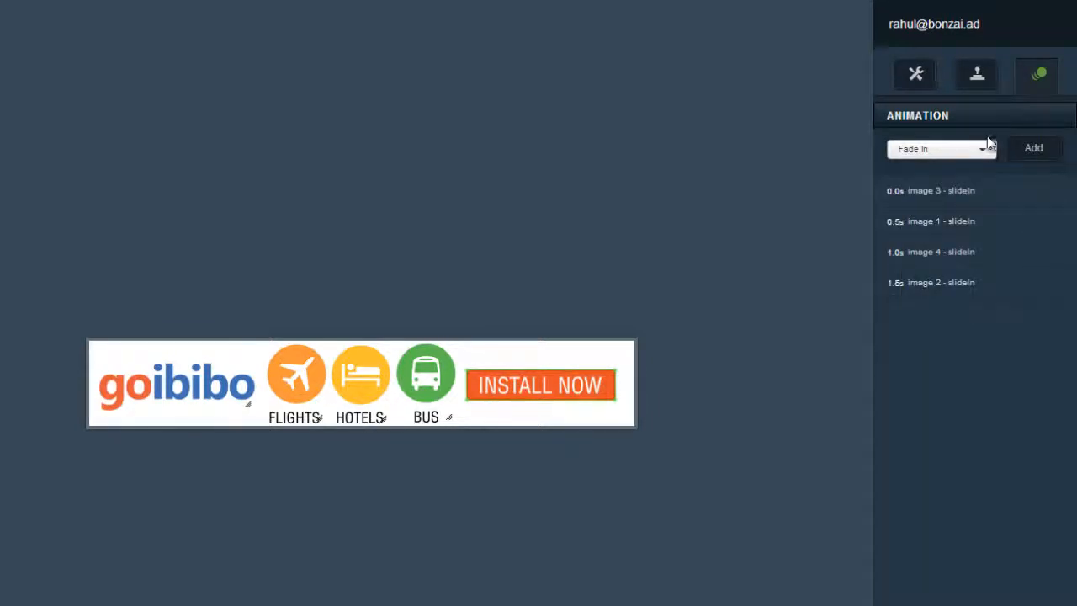
click(1026, 158)
drag(769, 93, 745, 92)
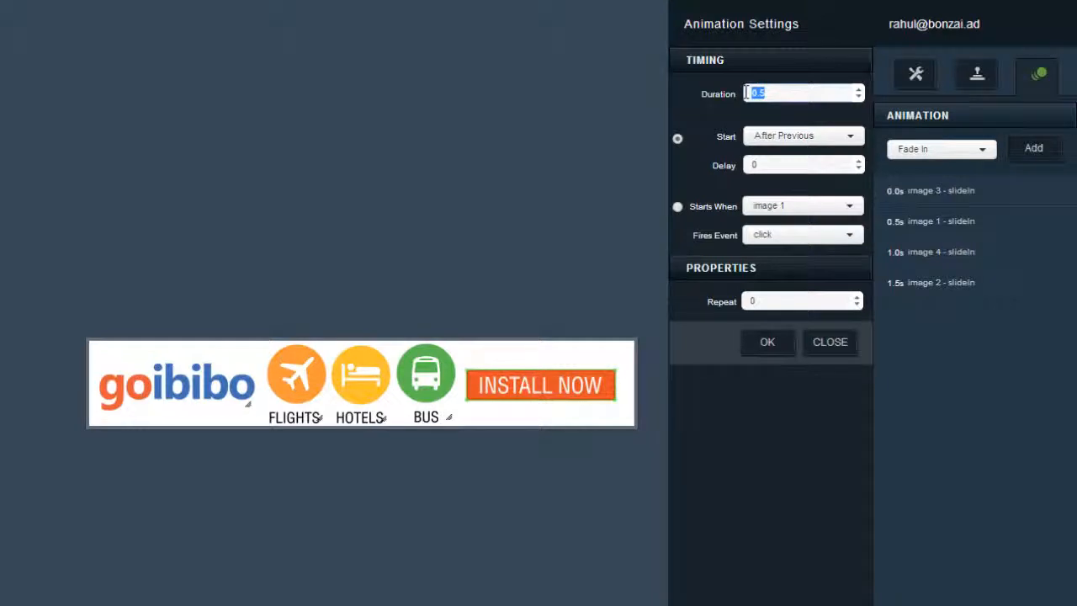
text(1)
drag(776, 165, 705, 166)
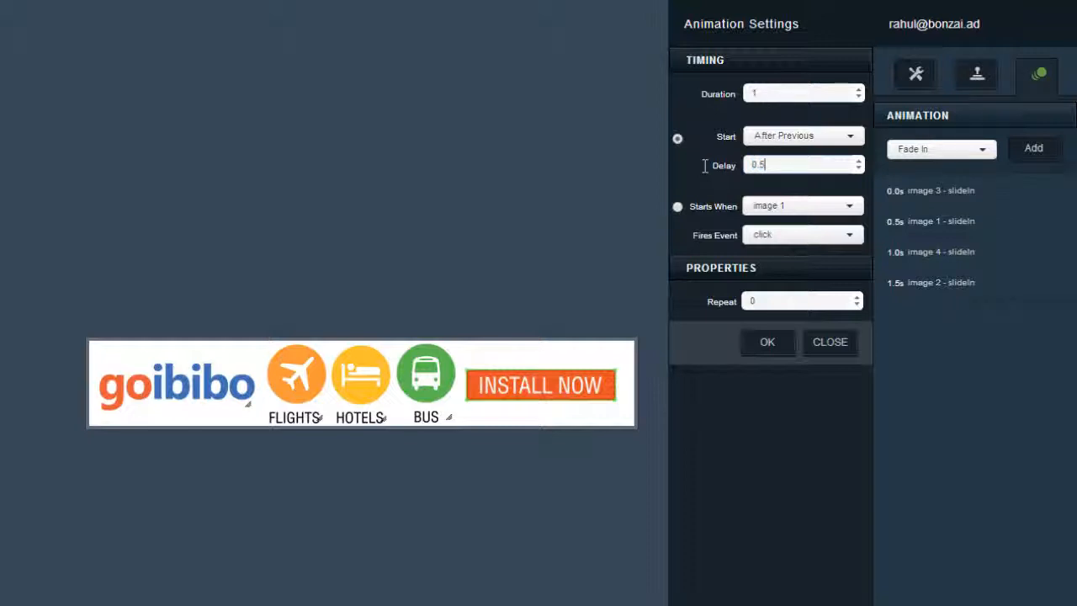
click(768, 344)
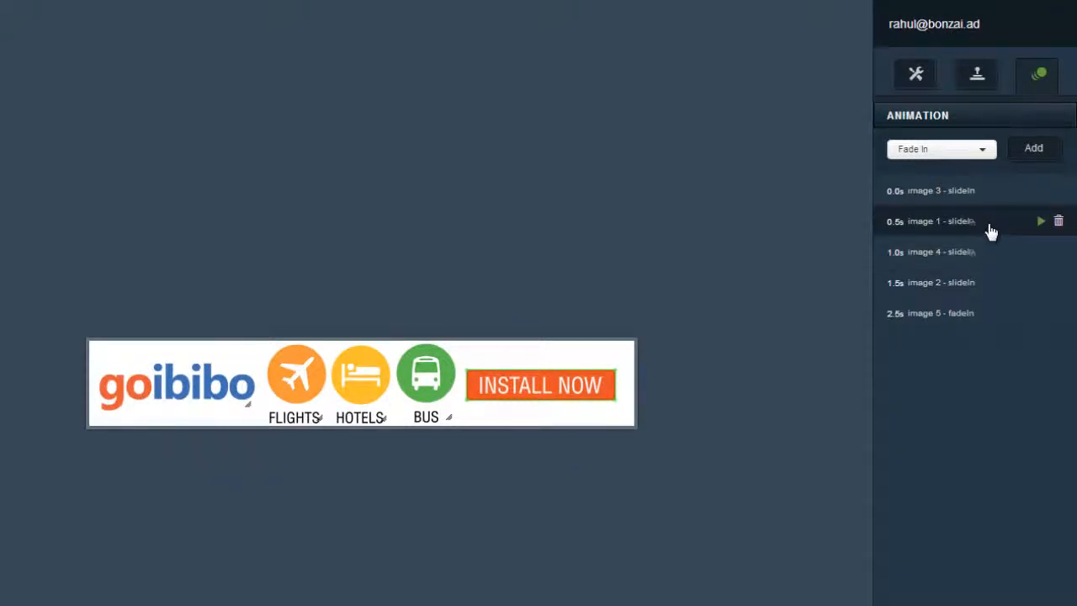
click(985, 227)
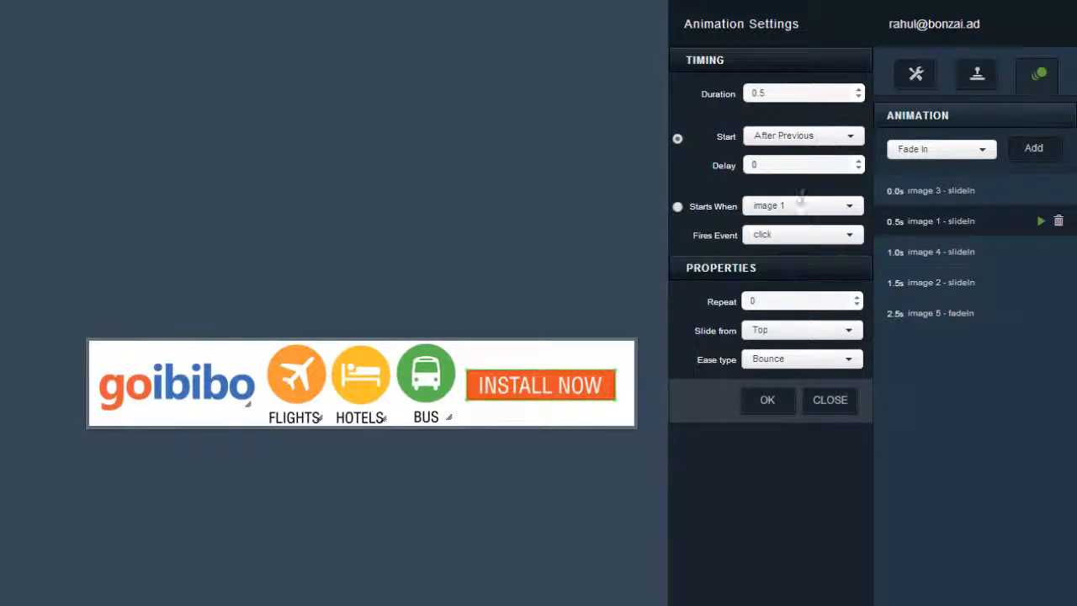
click(767, 401)
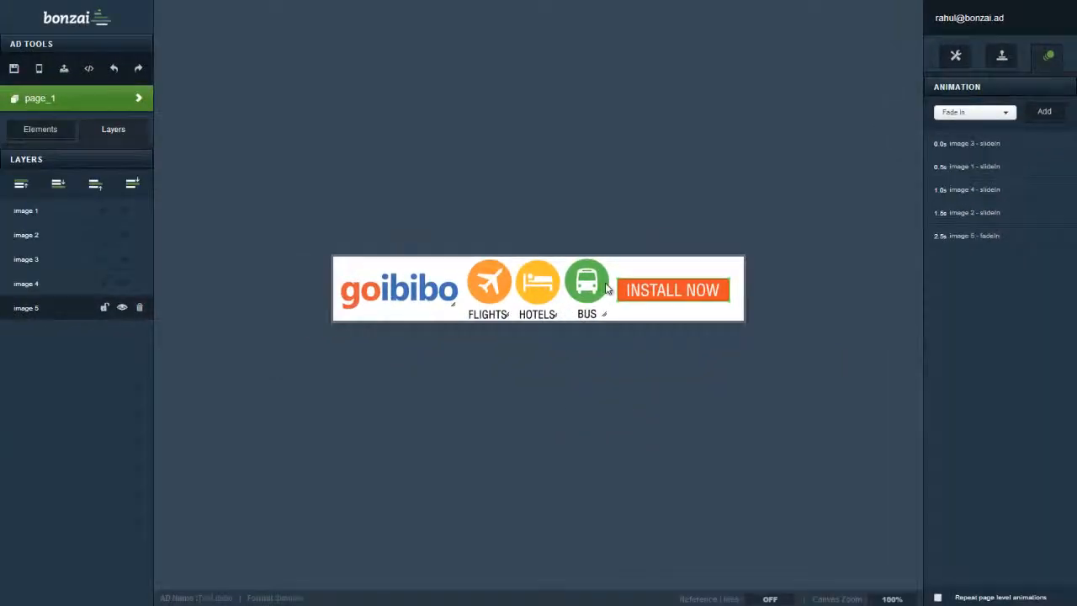
- Save the goibibo banner and play its full animation sequence in the iPhone 4S preview
click(13, 69)
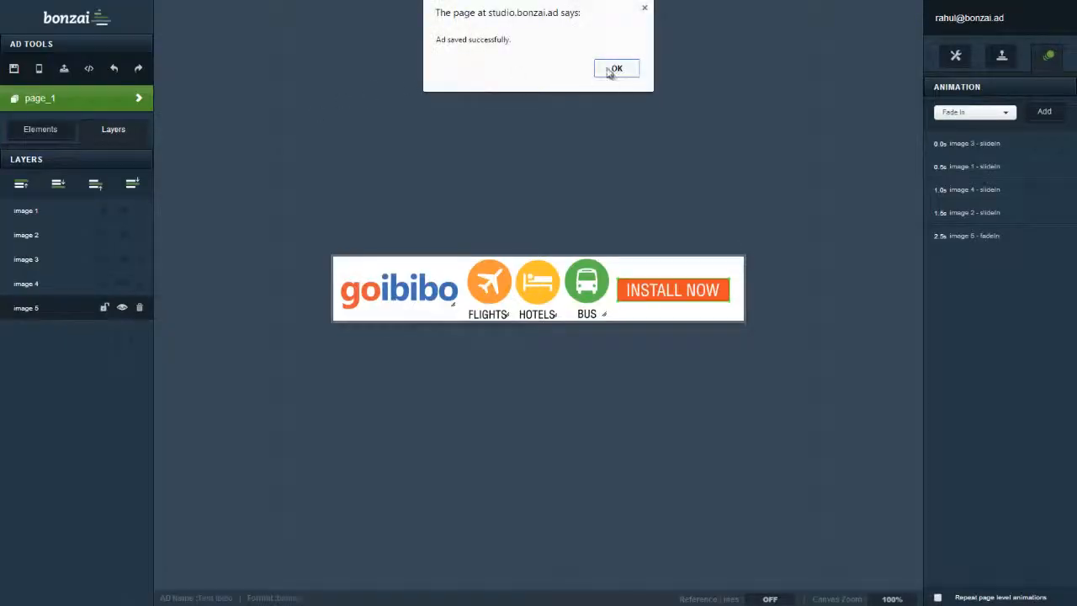
click(615, 69)
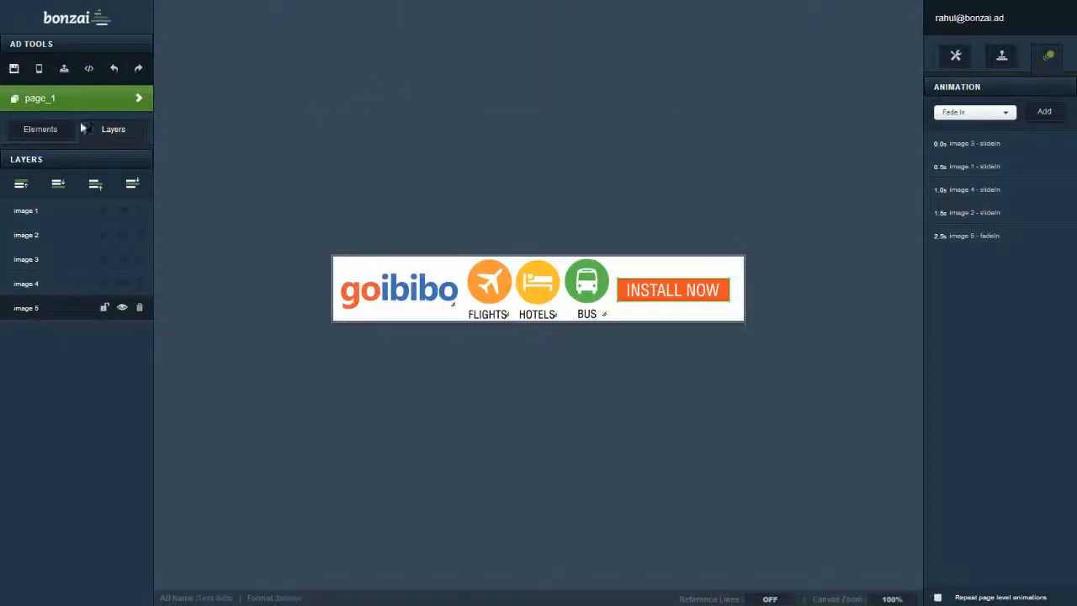
click(39, 71)
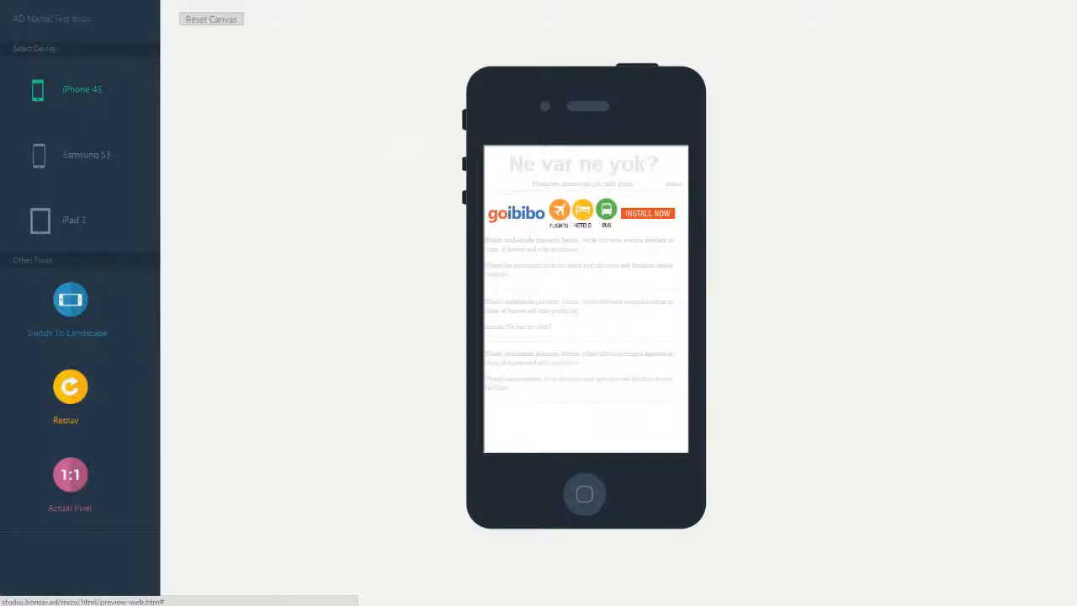
click(1065, 3)
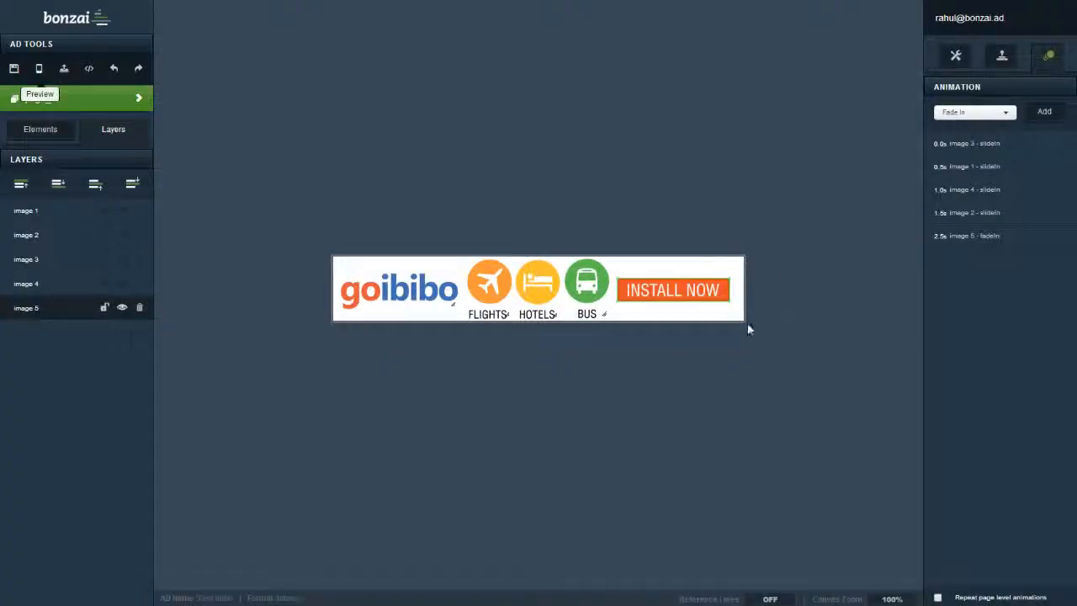
click(44, 133)
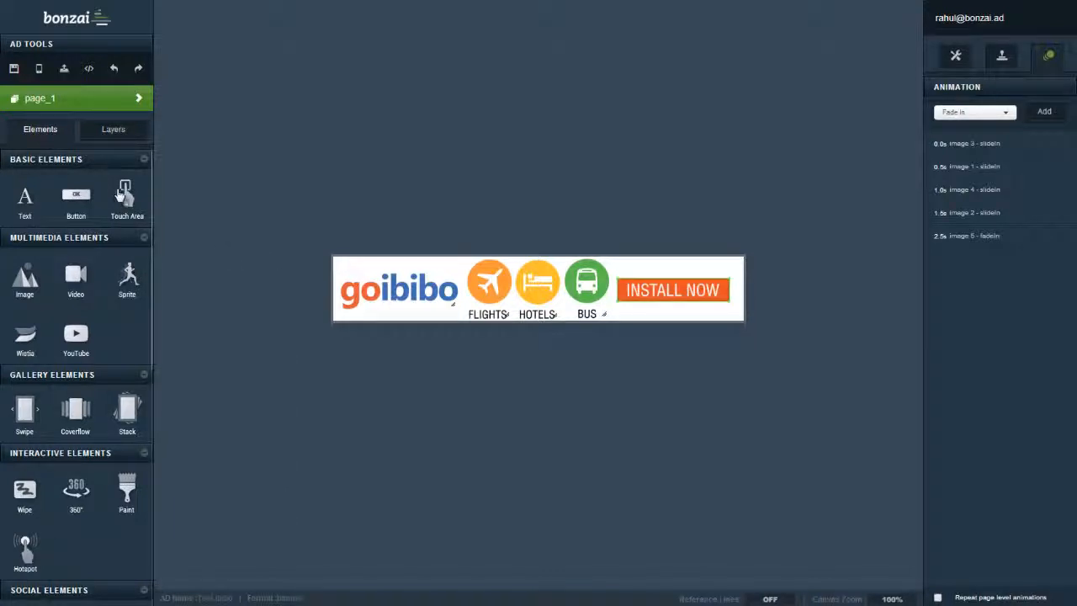
- Drop a Touch Area onto the canvas and stretch it across all five banner images
drag(124, 191, 339, 259)
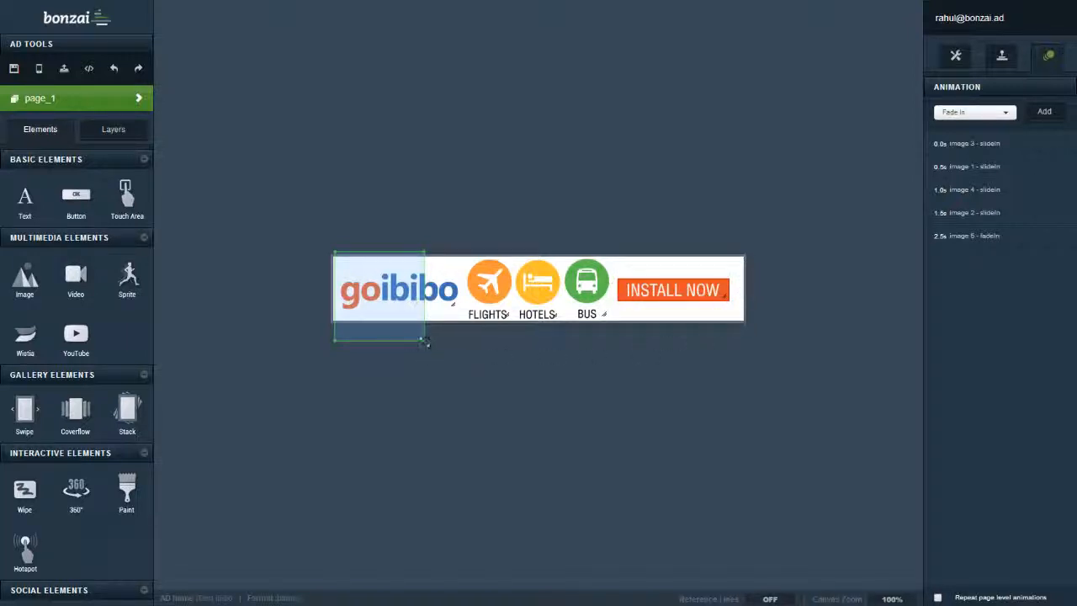
drag(426, 343, 751, 328)
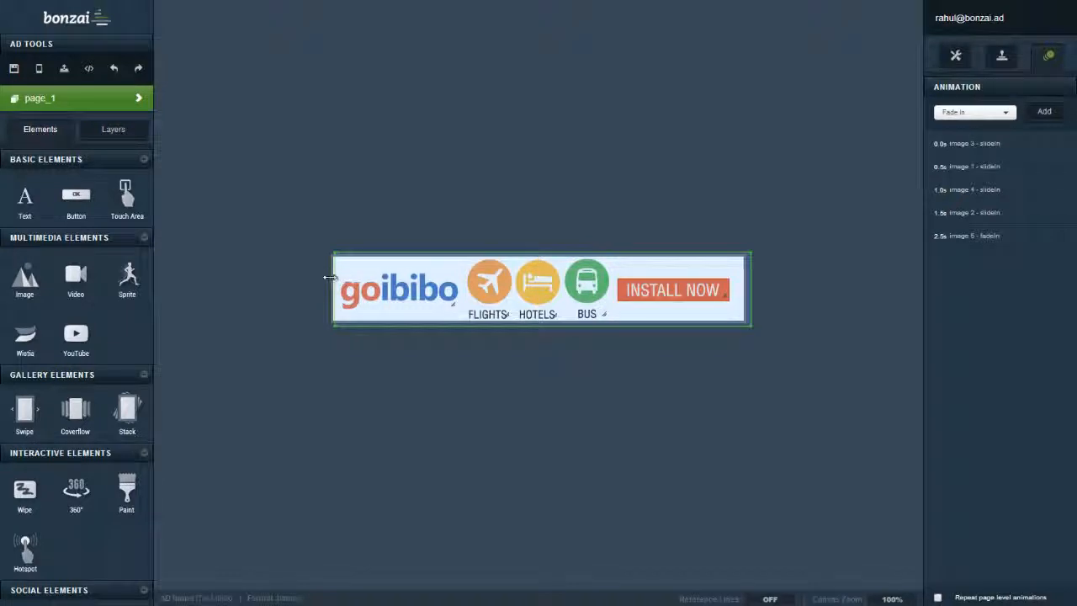
drag(332, 277, 329, 276)
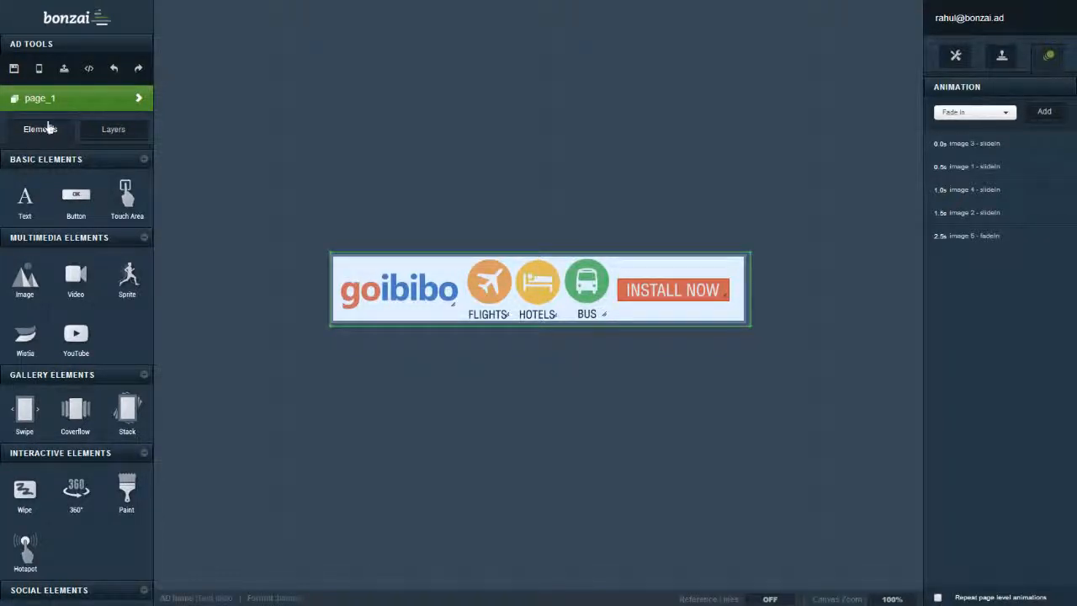
click(114, 129)
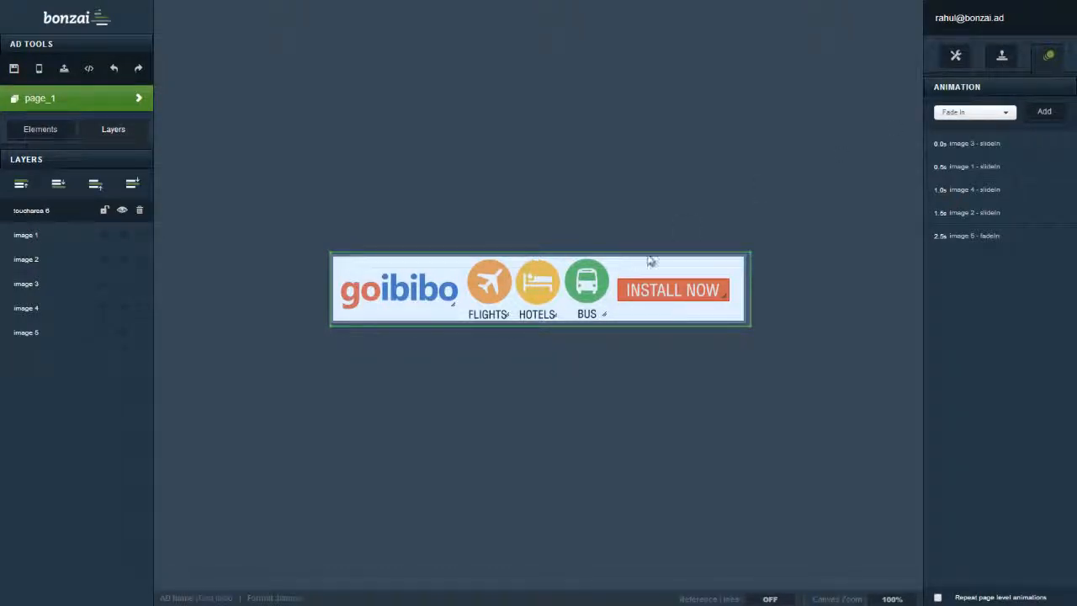
click(1001, 57)
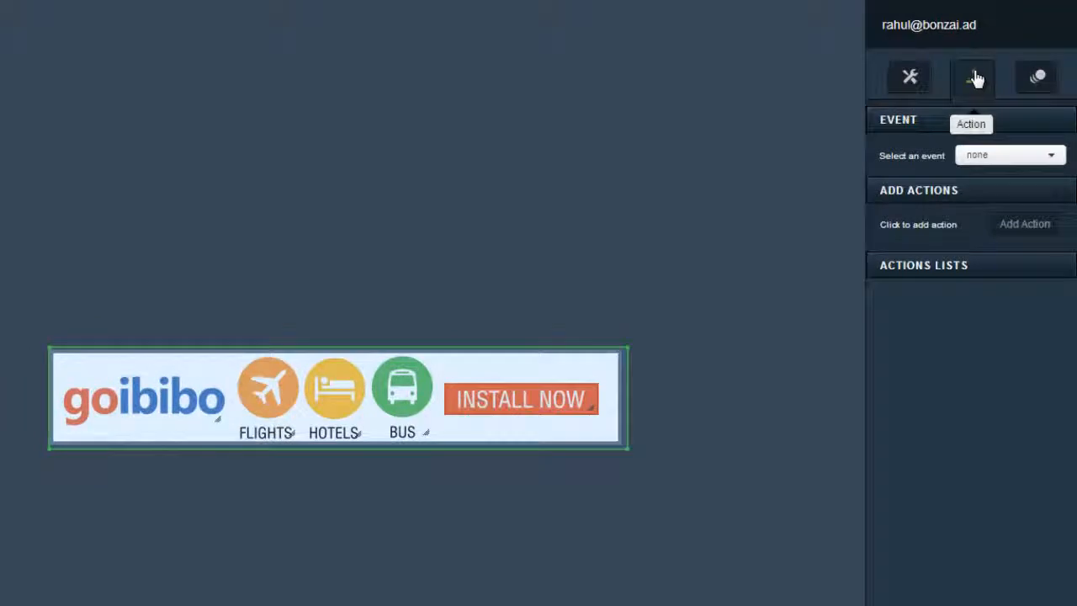
click(995, 162)
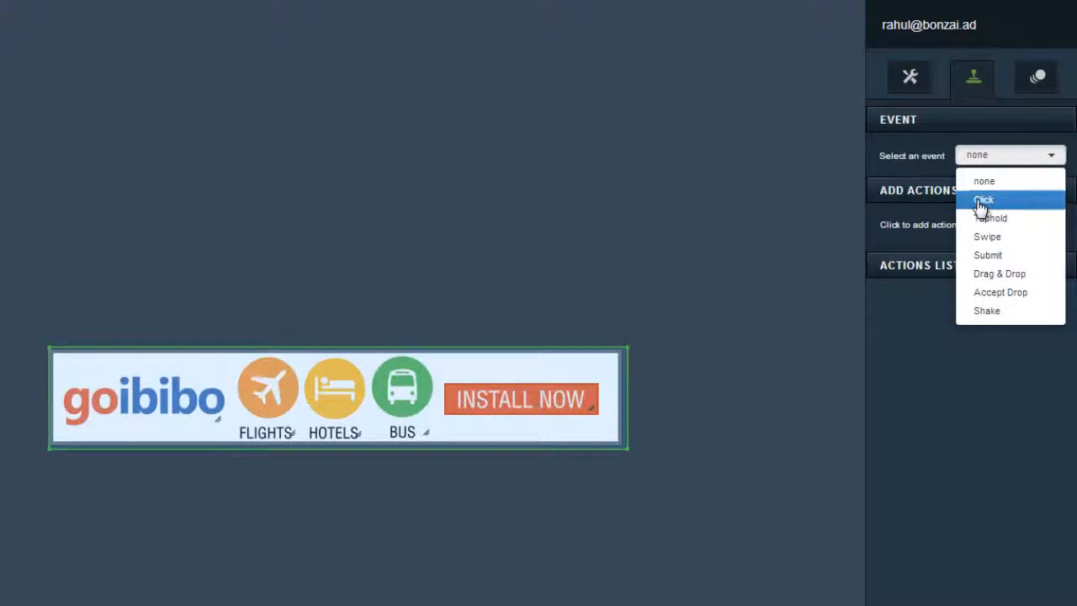
click(981, 202)
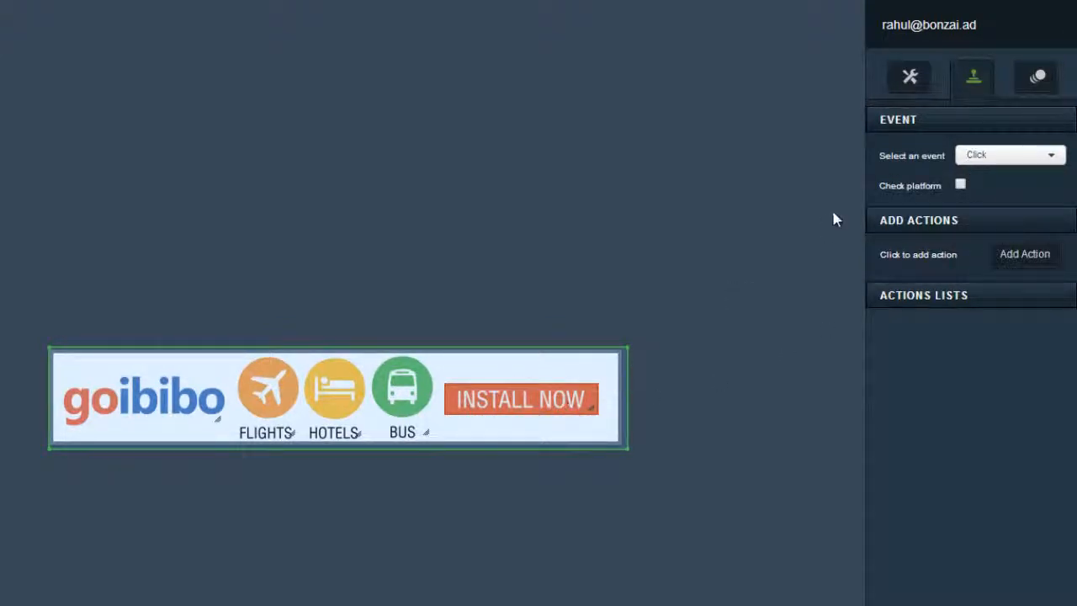
click(1041, 259)
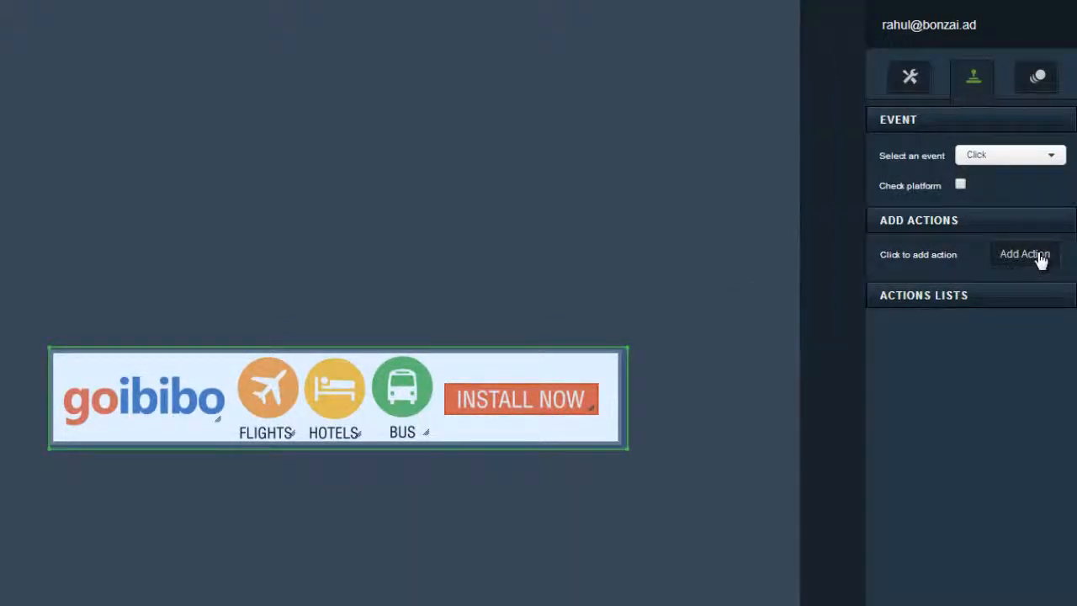
click(781, 96)
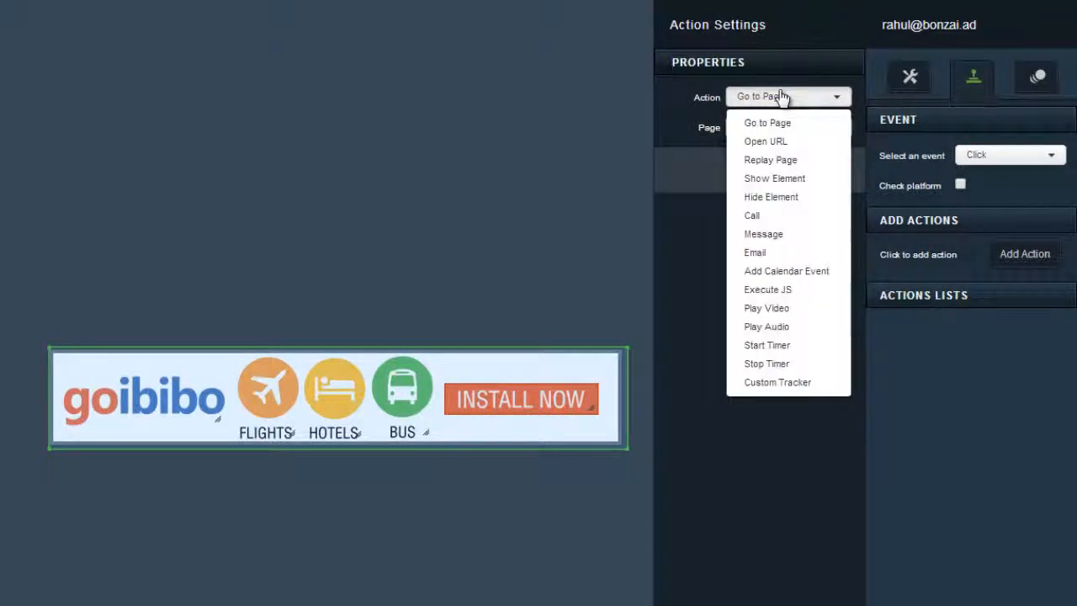
click(772, 142)
click(761, 128)
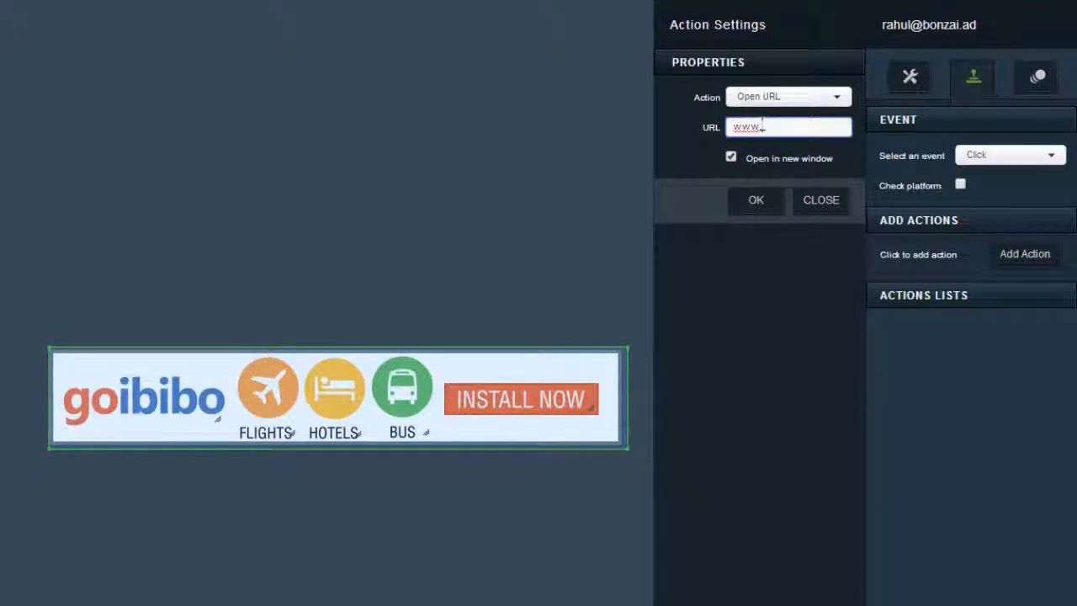
text(goibibo.com)
click(731, 156)
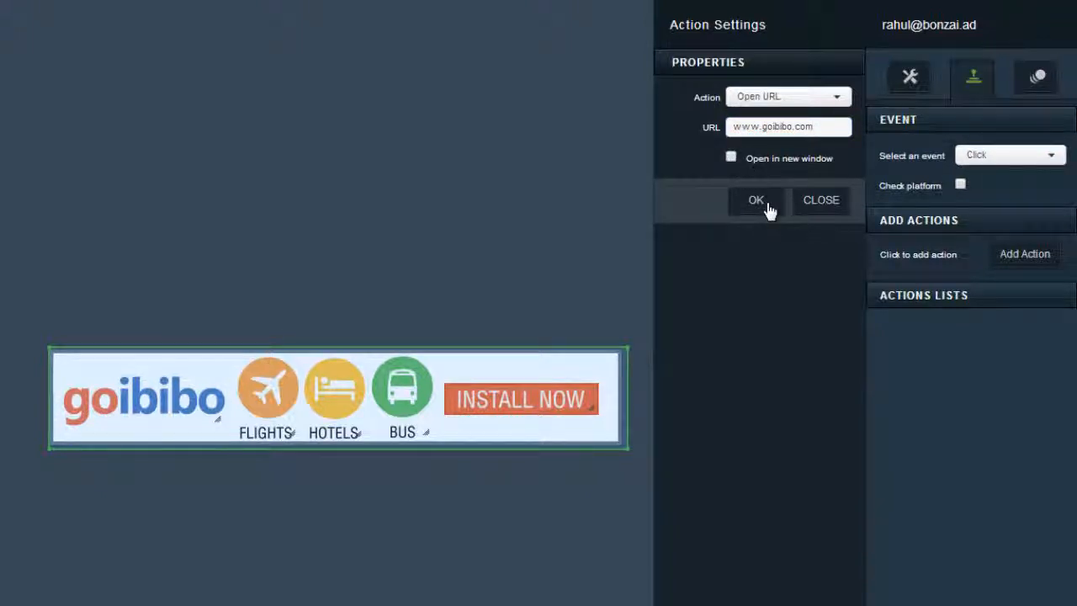
click(768, 206)
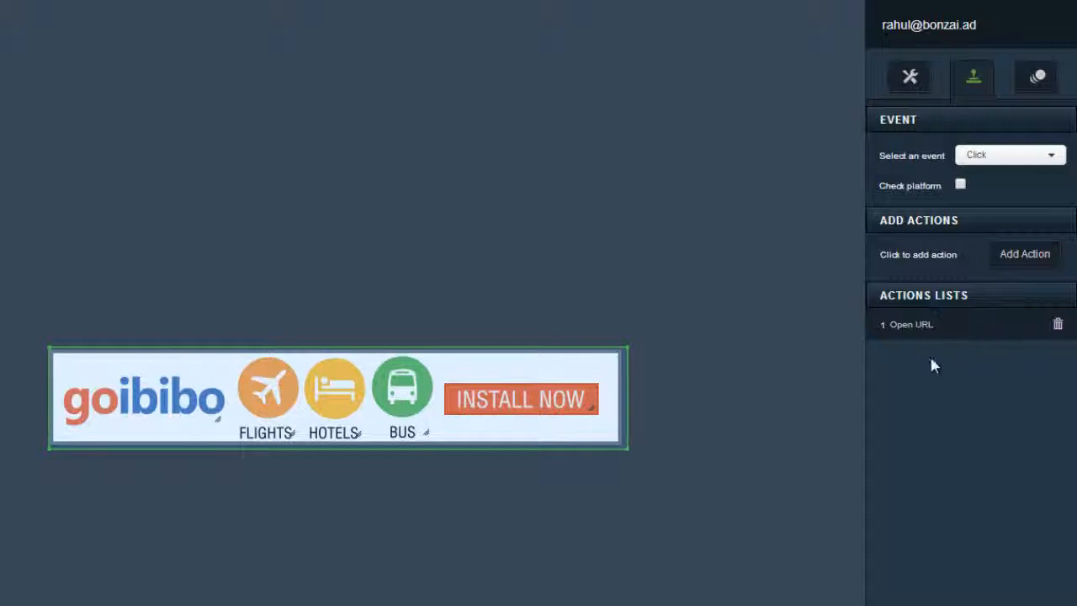
- Save the ad, test its goibibo.com click-through in preview, and publish Test ibibo
click(11, 72)
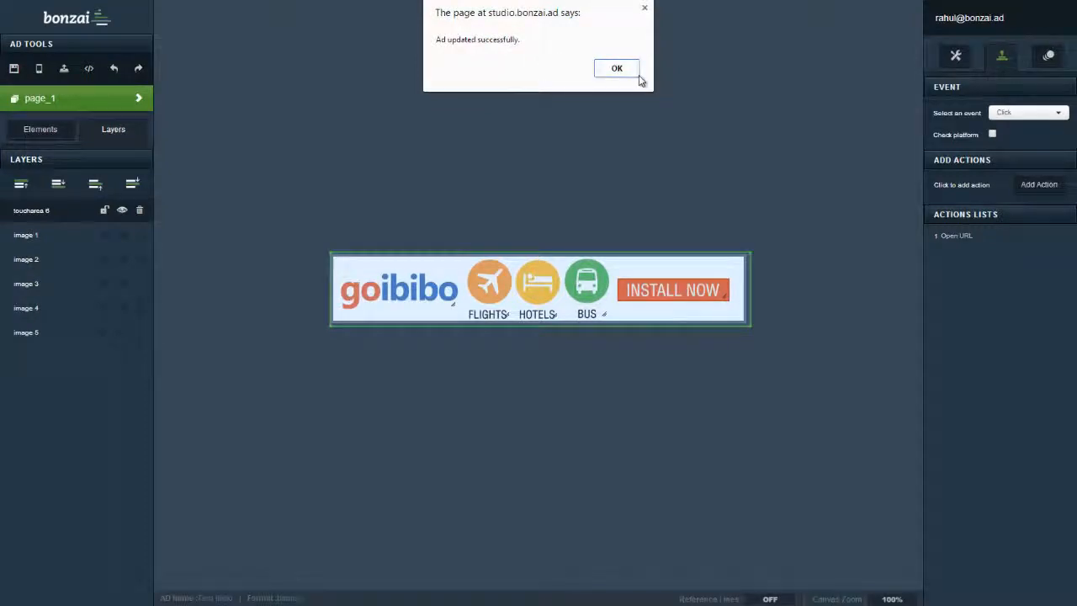
click(610, 71)
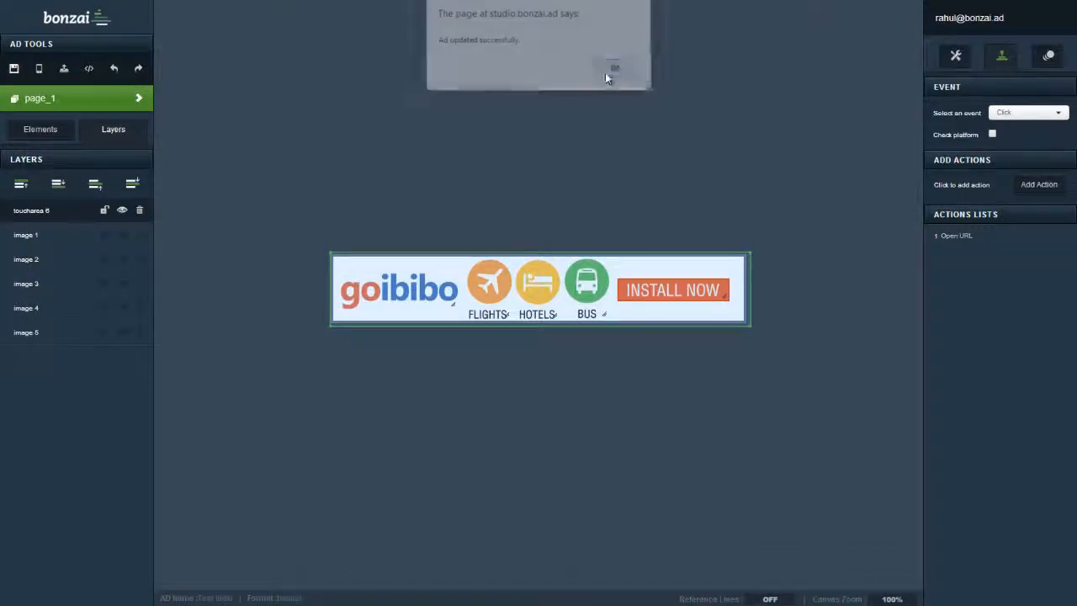
click(40, 70)
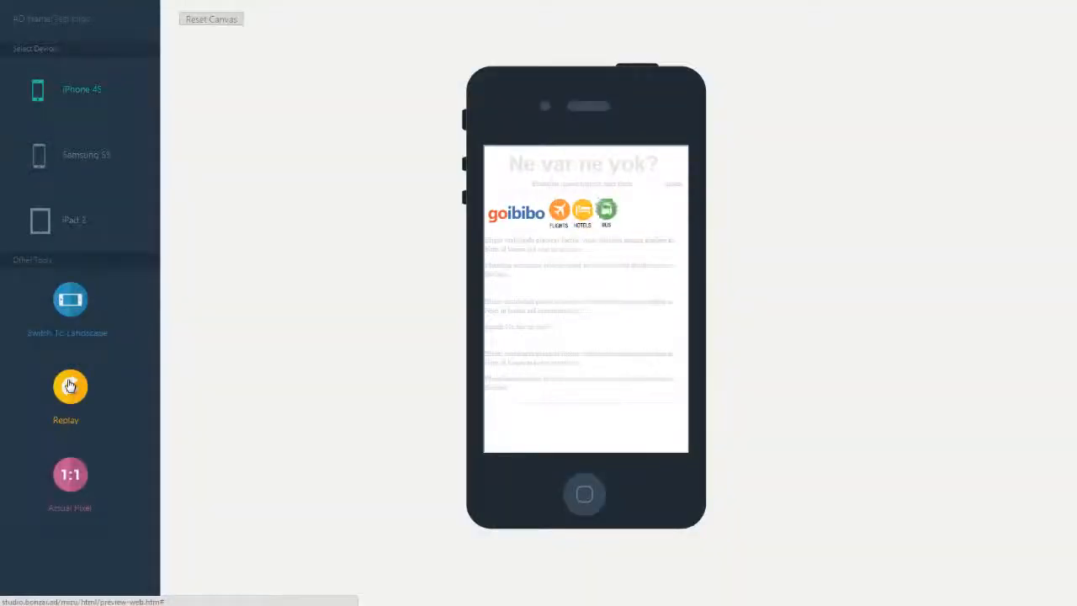
click(532, 221)
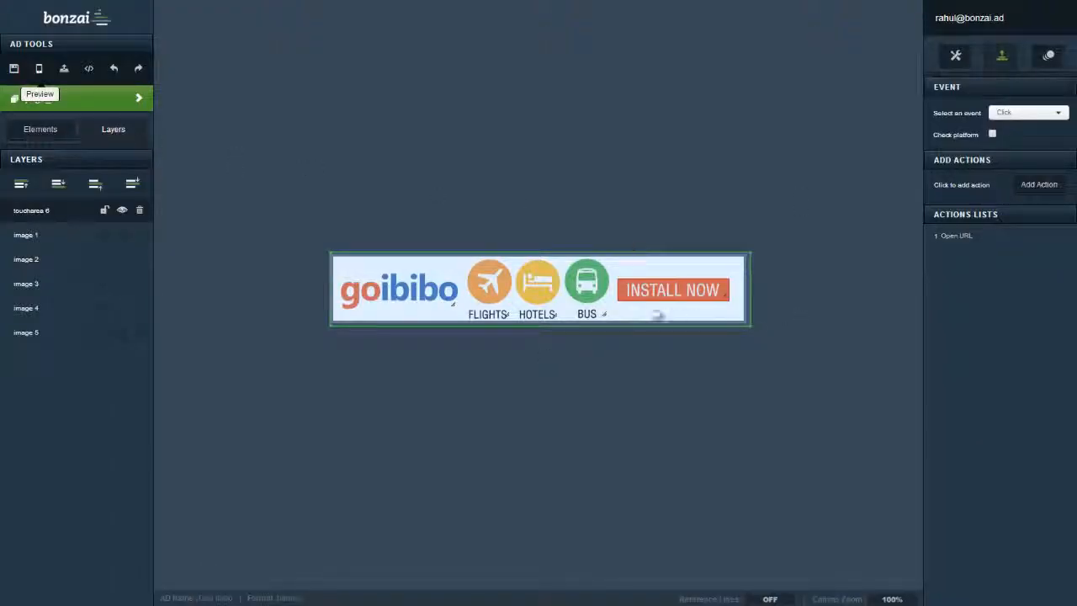
click(64, 70)
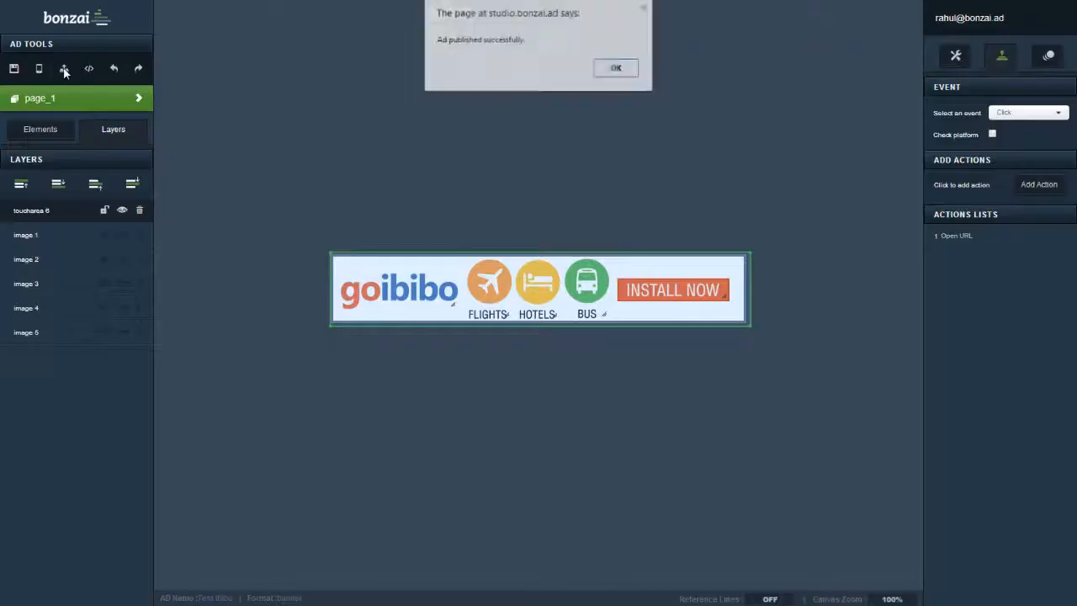
click(620, 72)
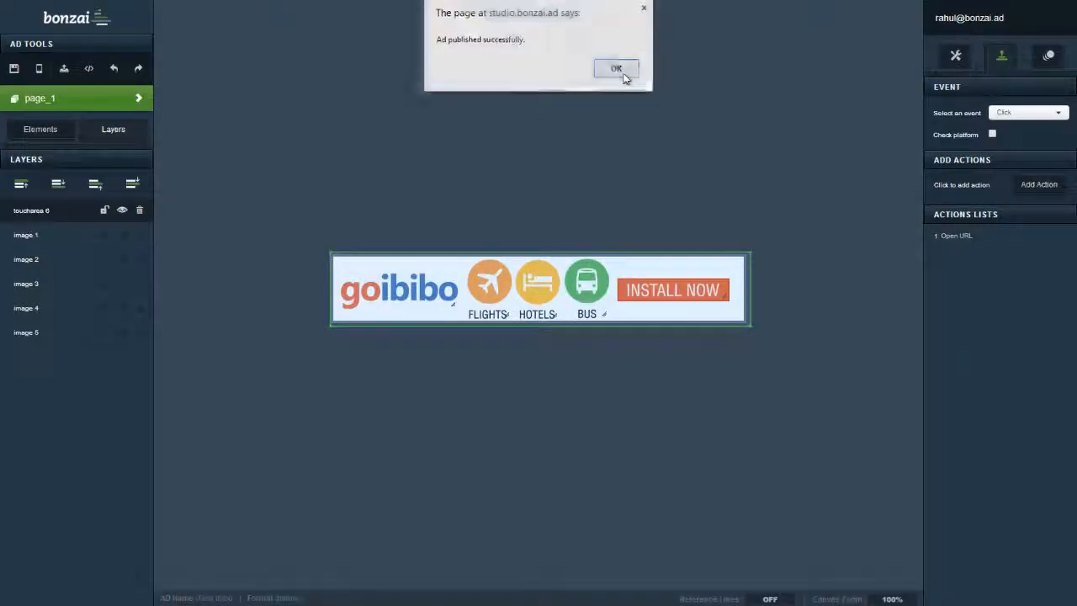
- Generate a Friendly iFrame ad tag for the bonzai network and copy the code
click(90, 71)
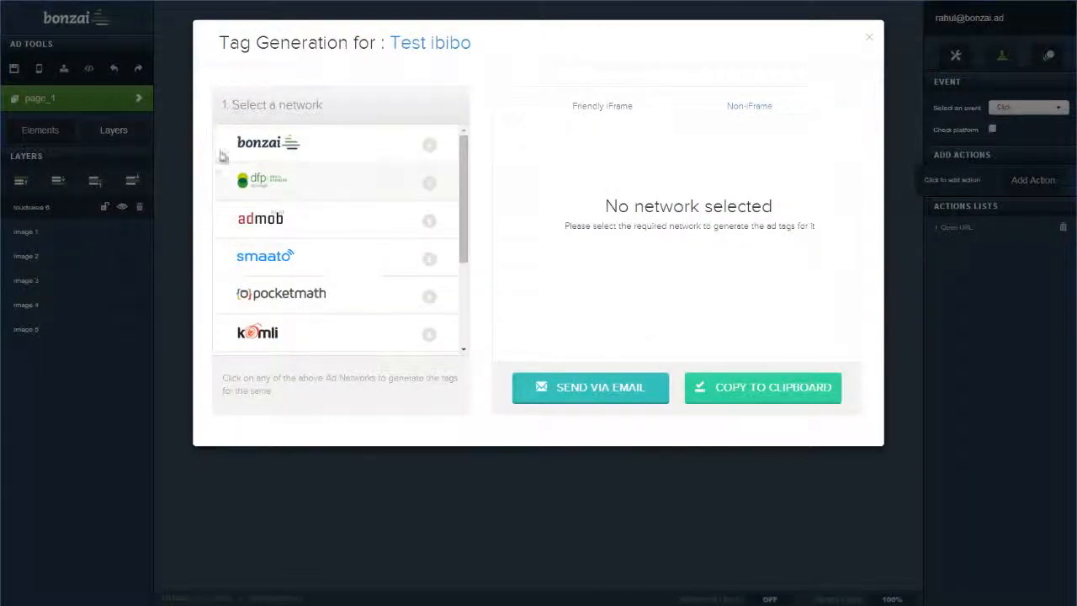
click(280, 147)
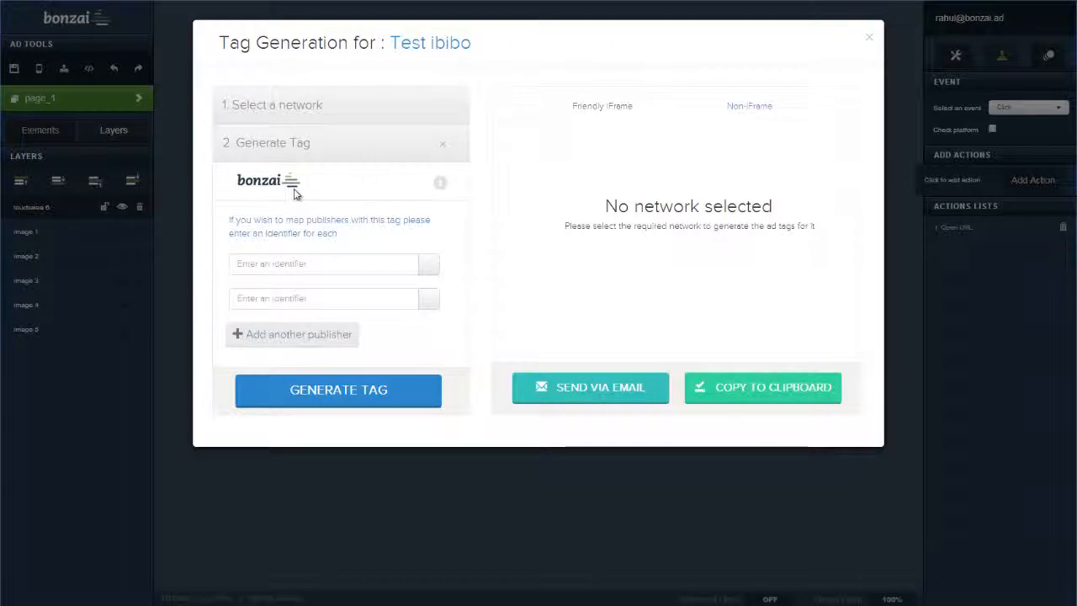
click(337, 399)
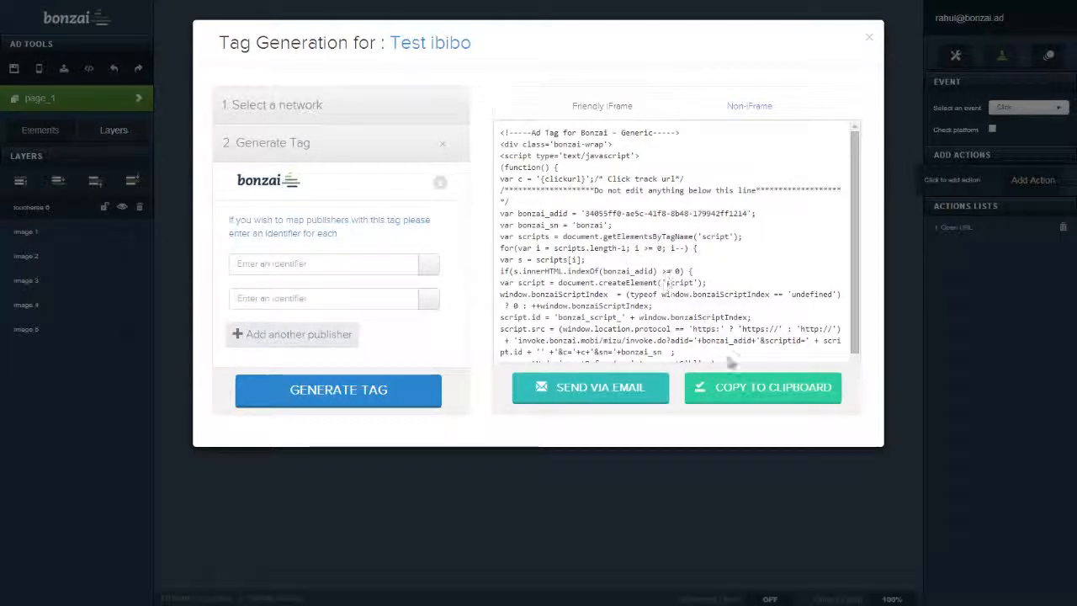
click(736, 387)
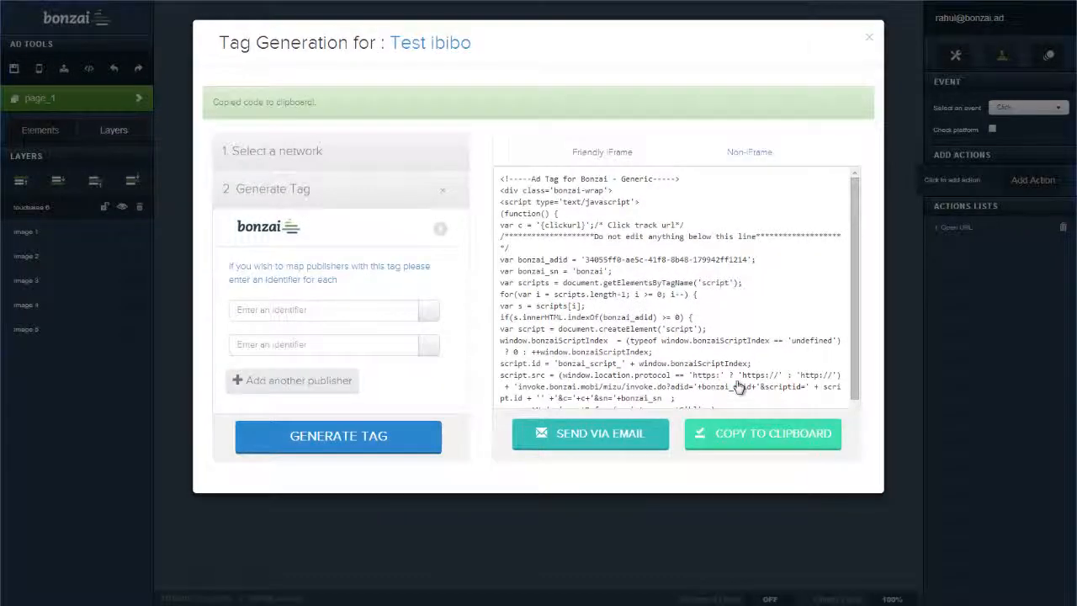